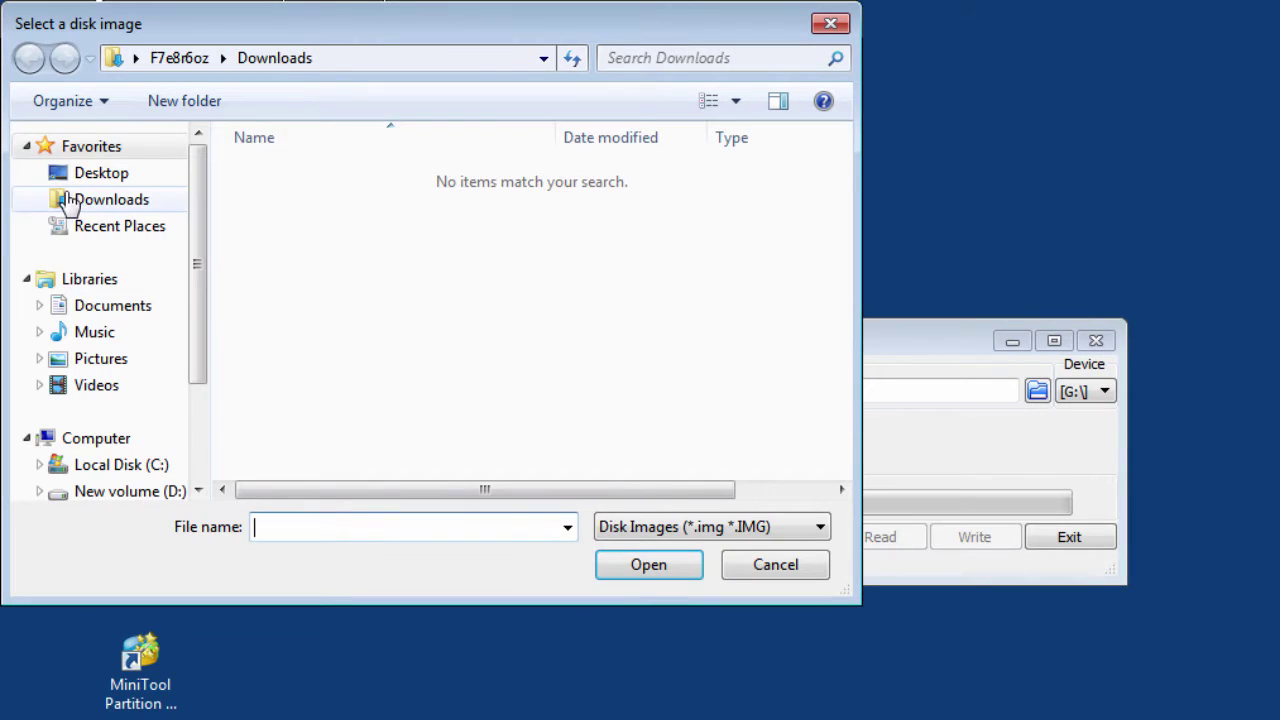
- Load the kali-linux-2.0-amd64 original ISO from the Desktop as the image file, showing all file types (*.*)
{"action": "left_click", "coordinate": [40, 176]}
{"action": "left_click", "coordinate": [797, 537]}
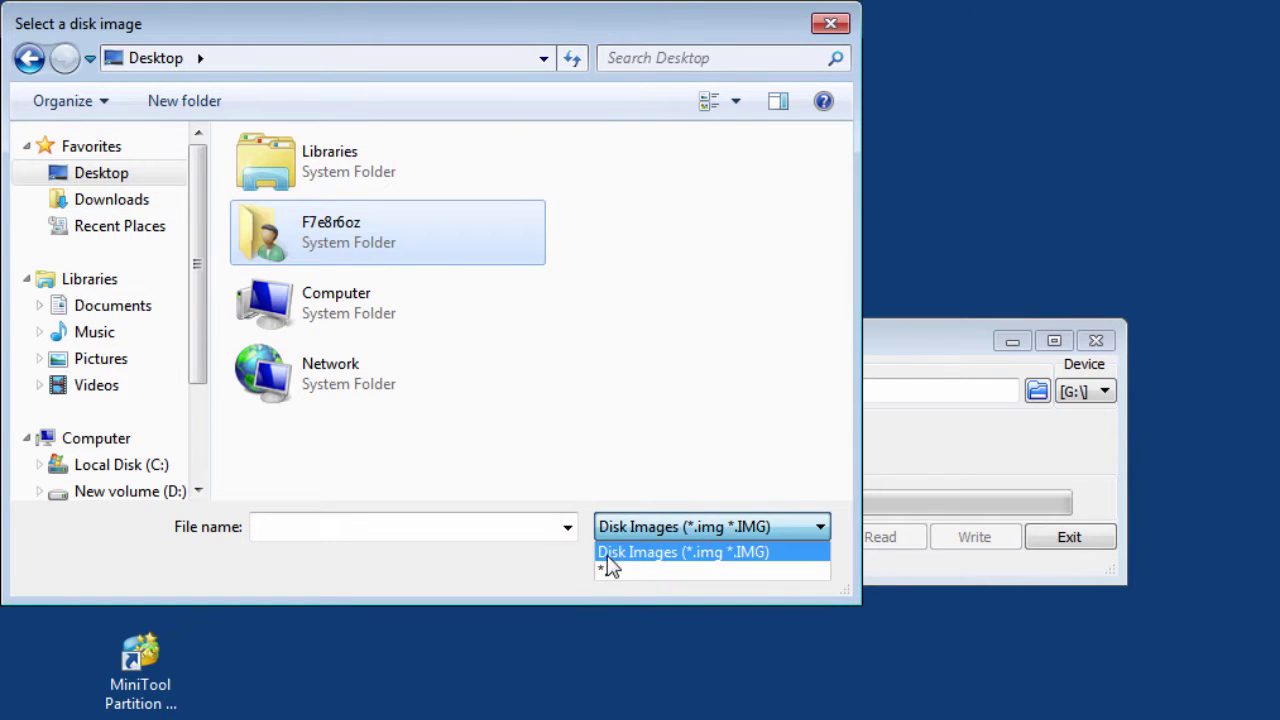
{"action": "left_click", "coordinate": [613, 574]}
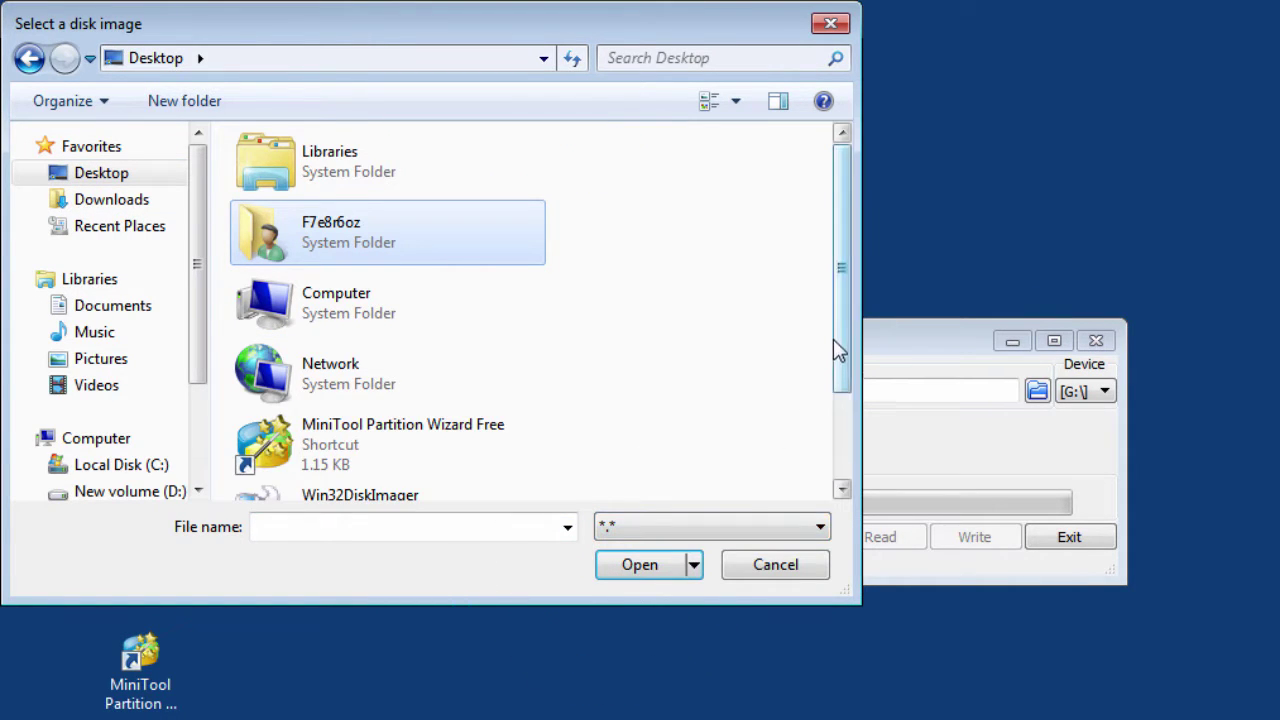
{"action": "scroll", "coordinate": [842, 485], "scroll_direction": "down", "scroll_amount": 2}
{"action": "left_click", "coordinate": [362, 487]}
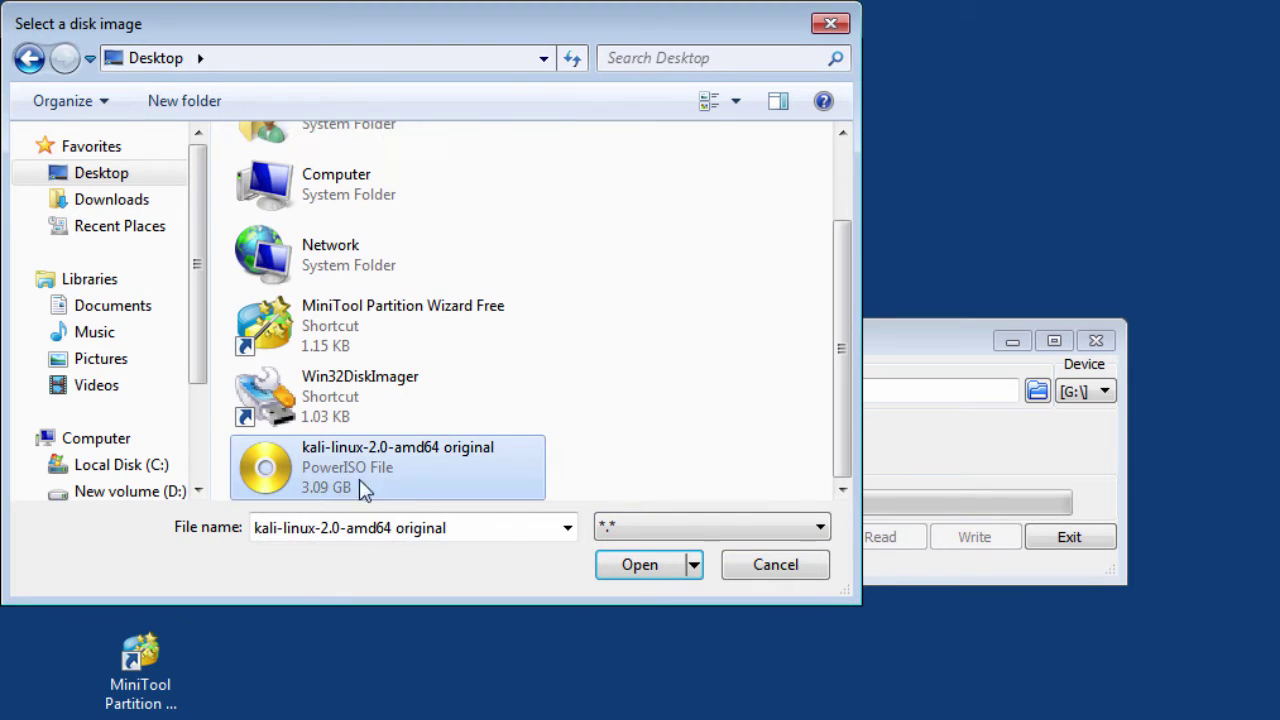
{"action": "left_click", "coordinate": [641, 566]}
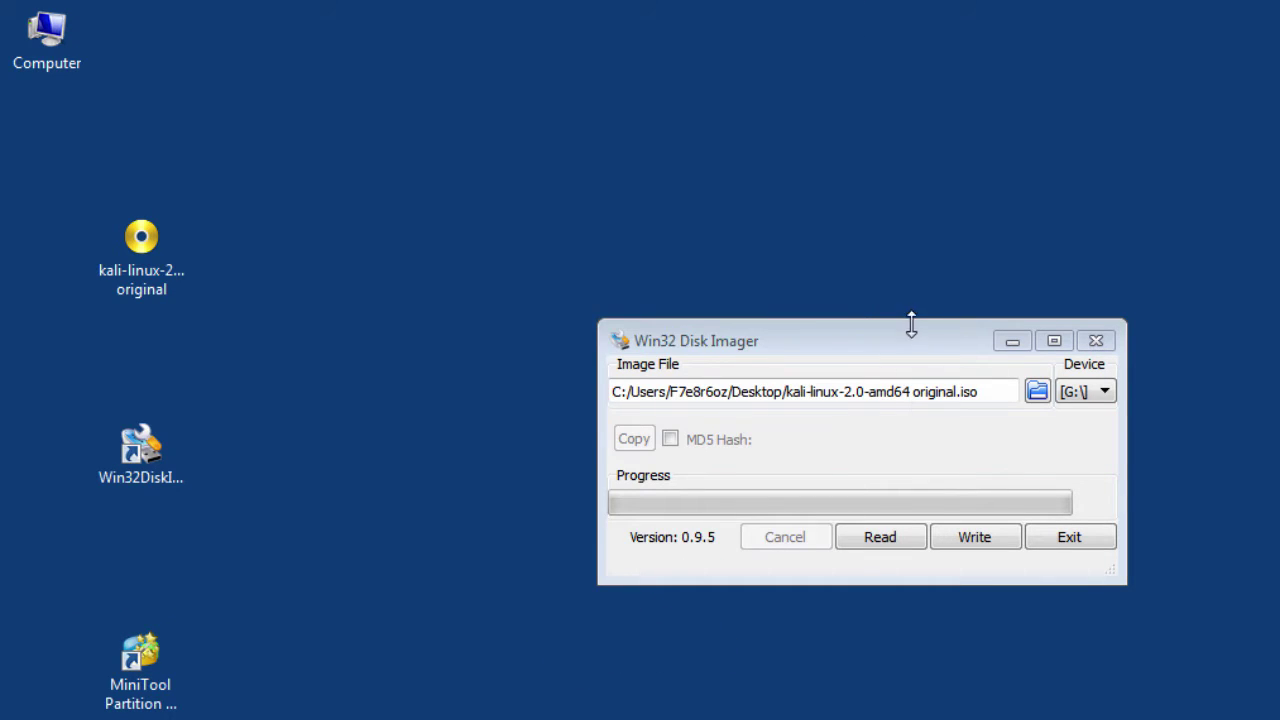
- Check the selected target device [G:\] against the removable disk in the computer's drive list, then close that list
{"action": "left_click_drag", "start_coordinate": [912, 345], "coordinate": [594, 363]}
{"action": "double_click", "coordinate": [56, 52]}
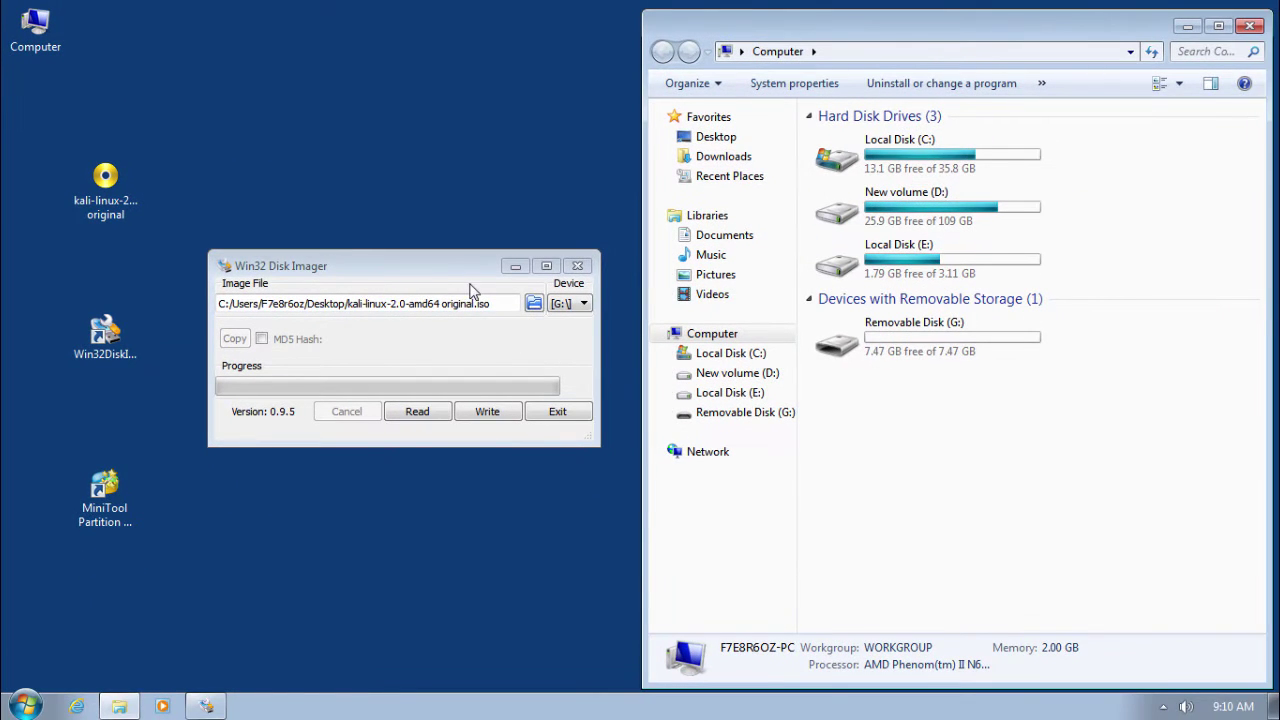
{"action": "left_click", "coordinate": [560, 305]}
{"action": "left_click", "coordinate": [562, 318]}
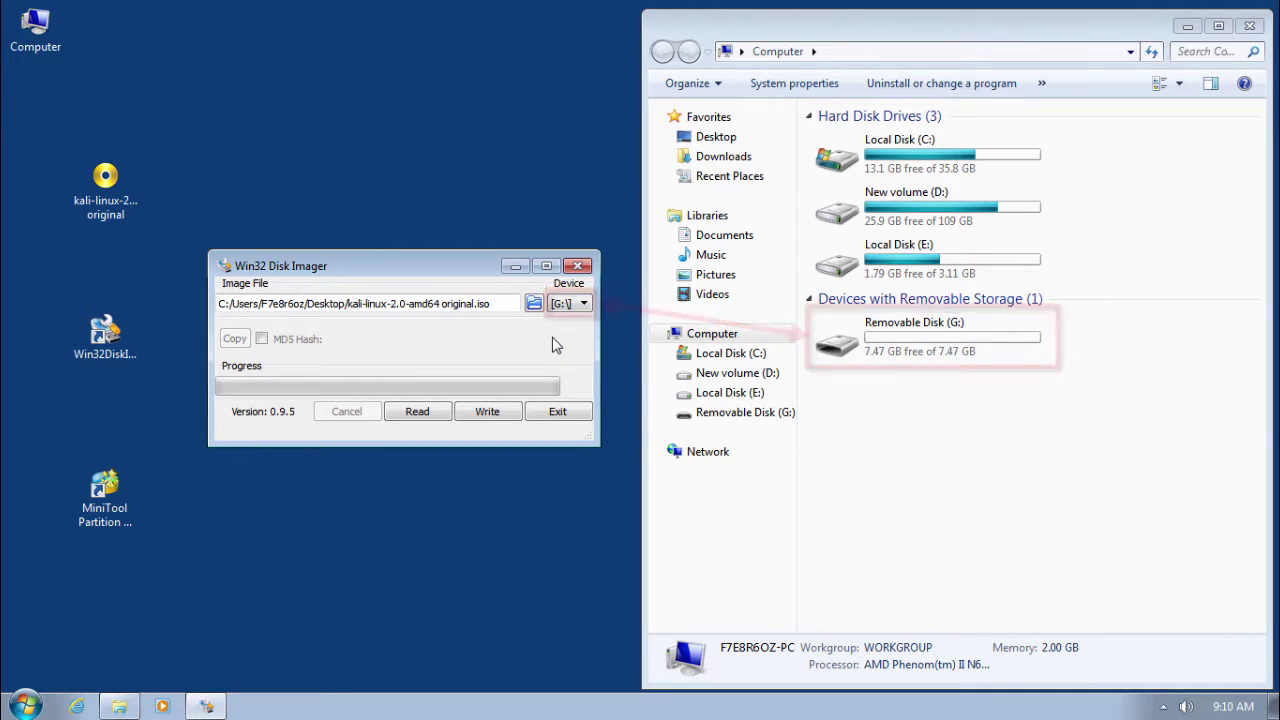
{"action": "left_click", "coordinate": [1252, 28]}
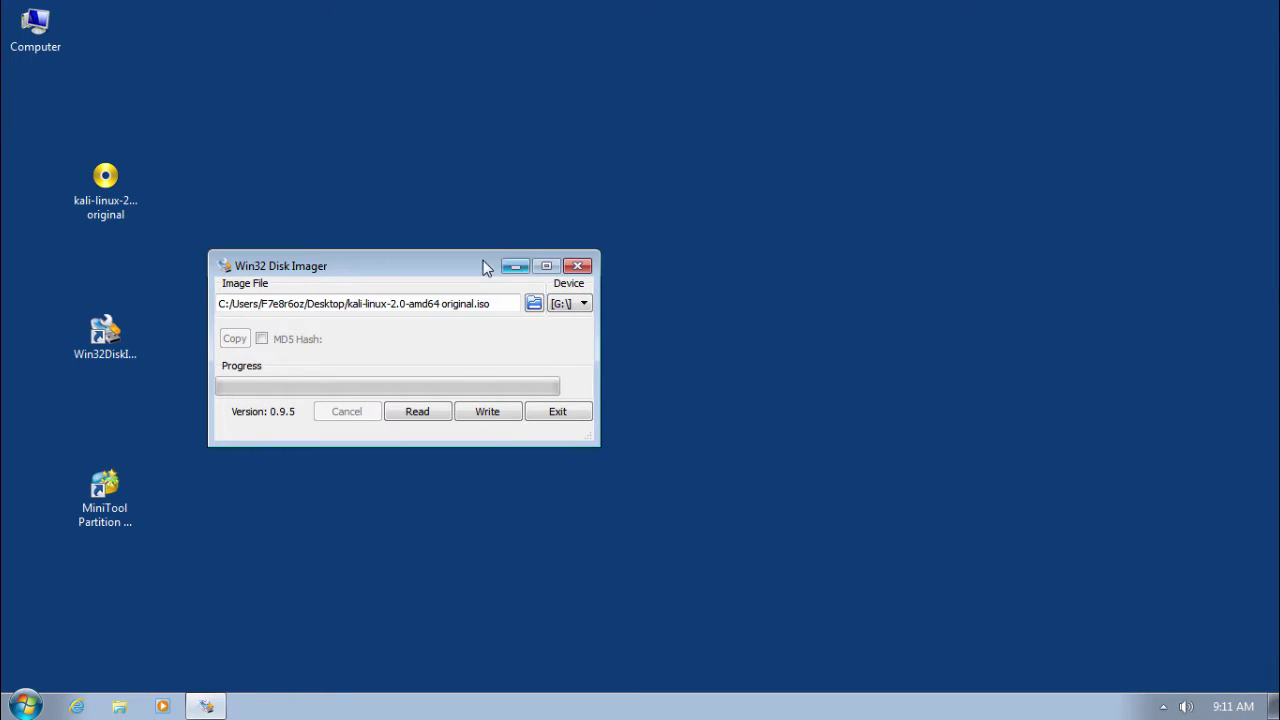
- Write the Kali image to device [G:\], confirm the overwrite, and close Win32 Disk Imager when writing is done
{"action": "left_click_drag", "start_coordinate": [466, 270], "coordinate": [651, 260]}
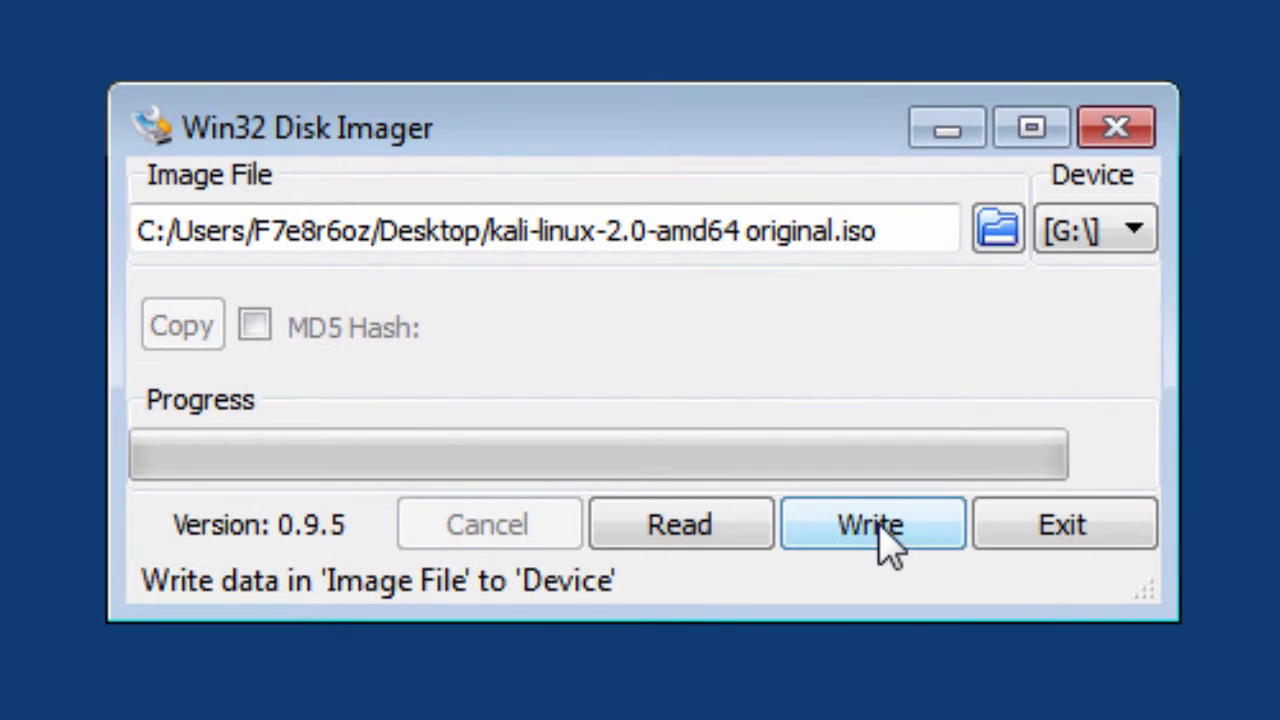
{"action": "left_click", "coordinate": [890, 540]}
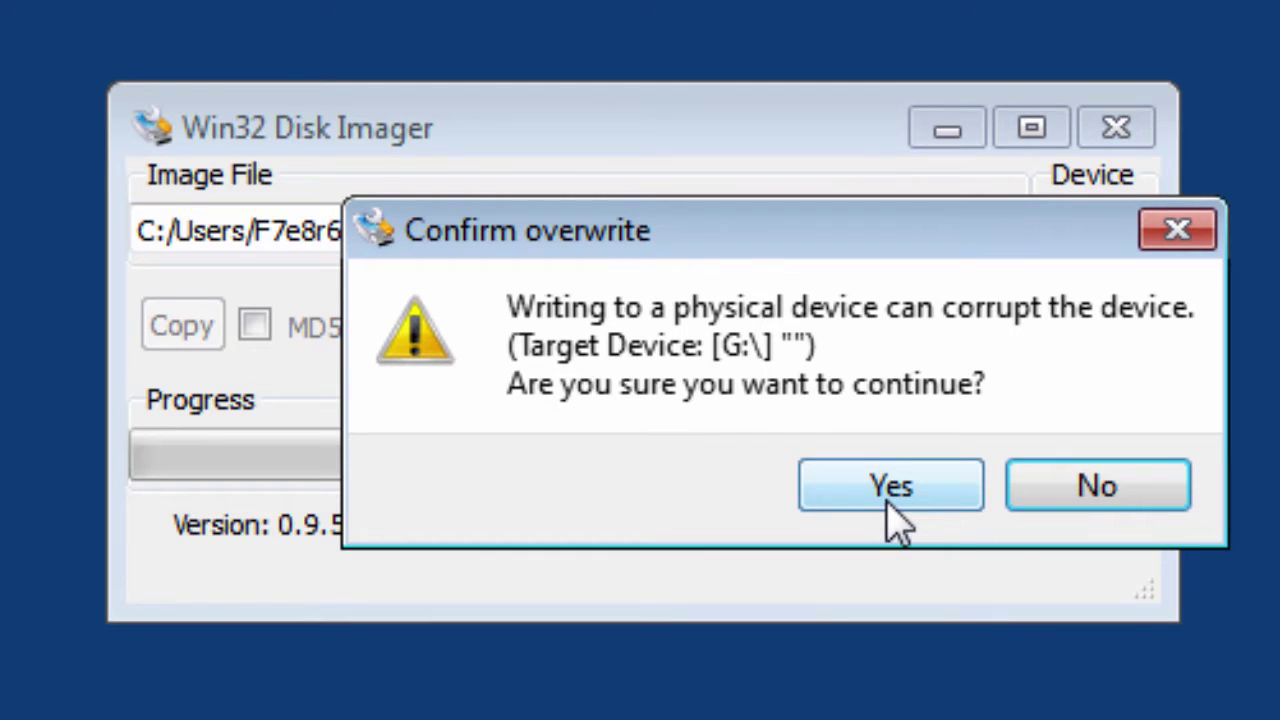
{"action": "left_click", "coordinate": [893, 500]}
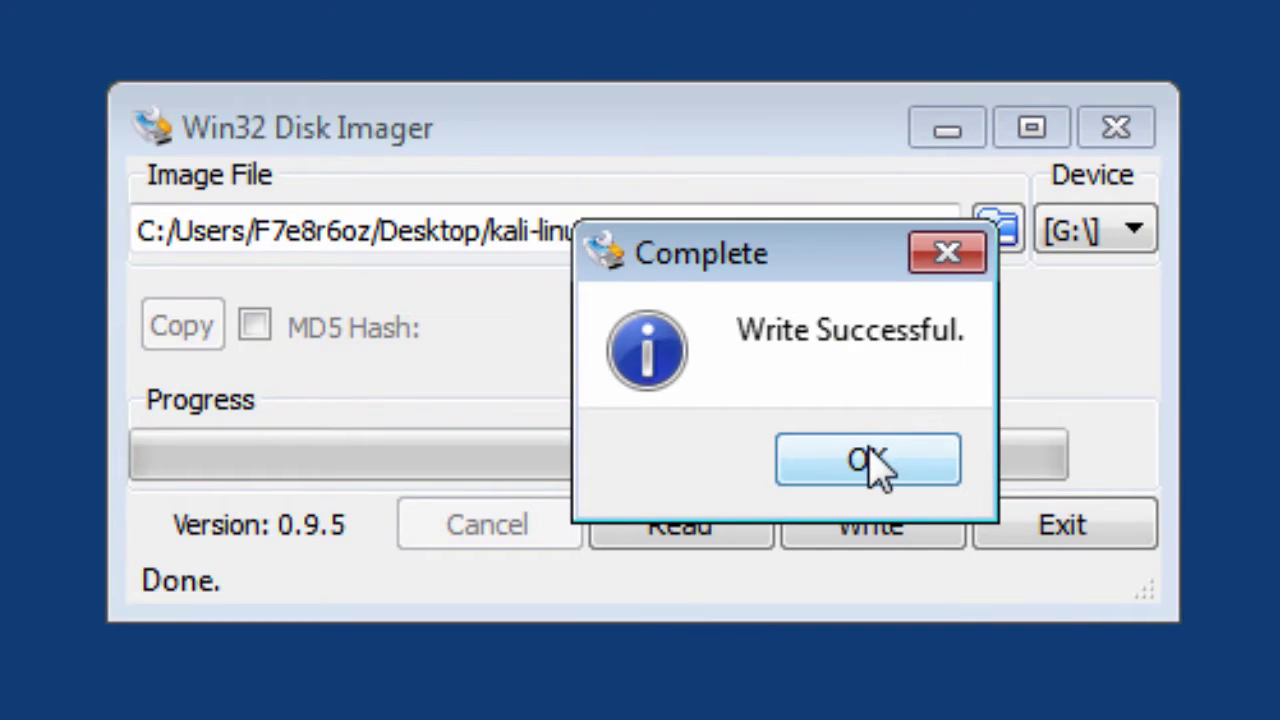
{"action": "left_click", "coordinate": [870, 462]}
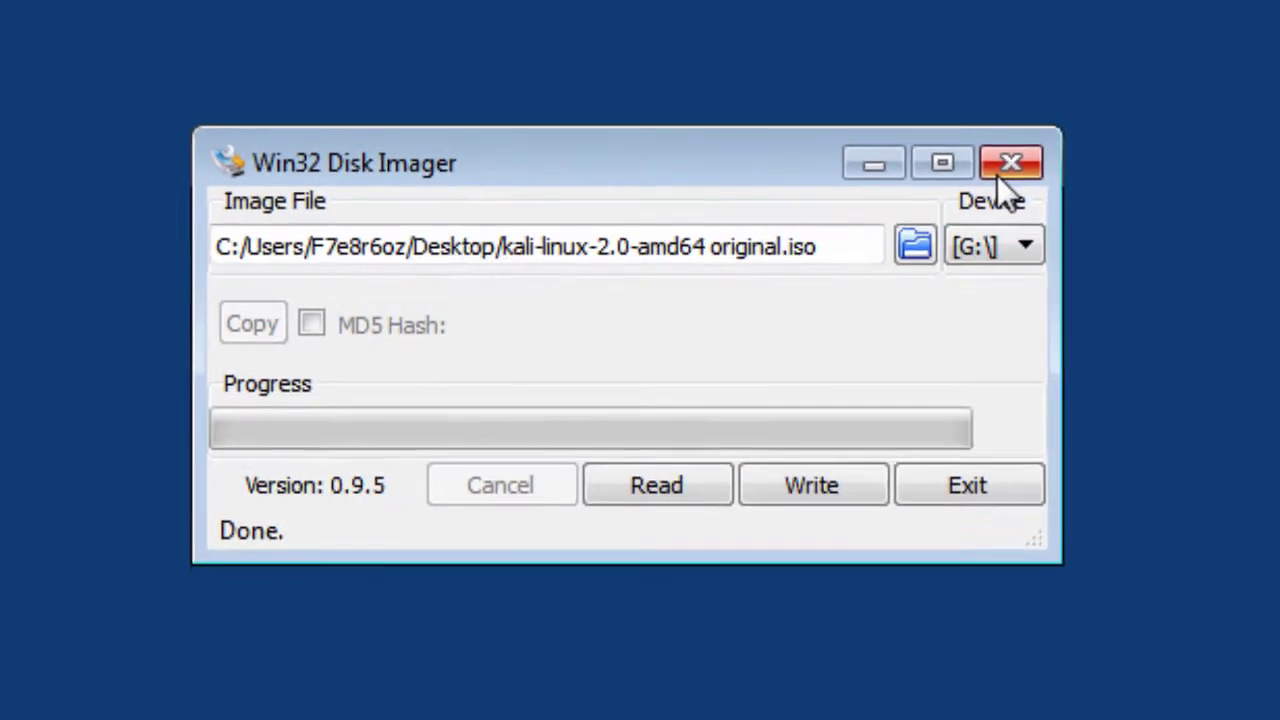
{"action": "left_click", "coordinate": [1116, 127]}
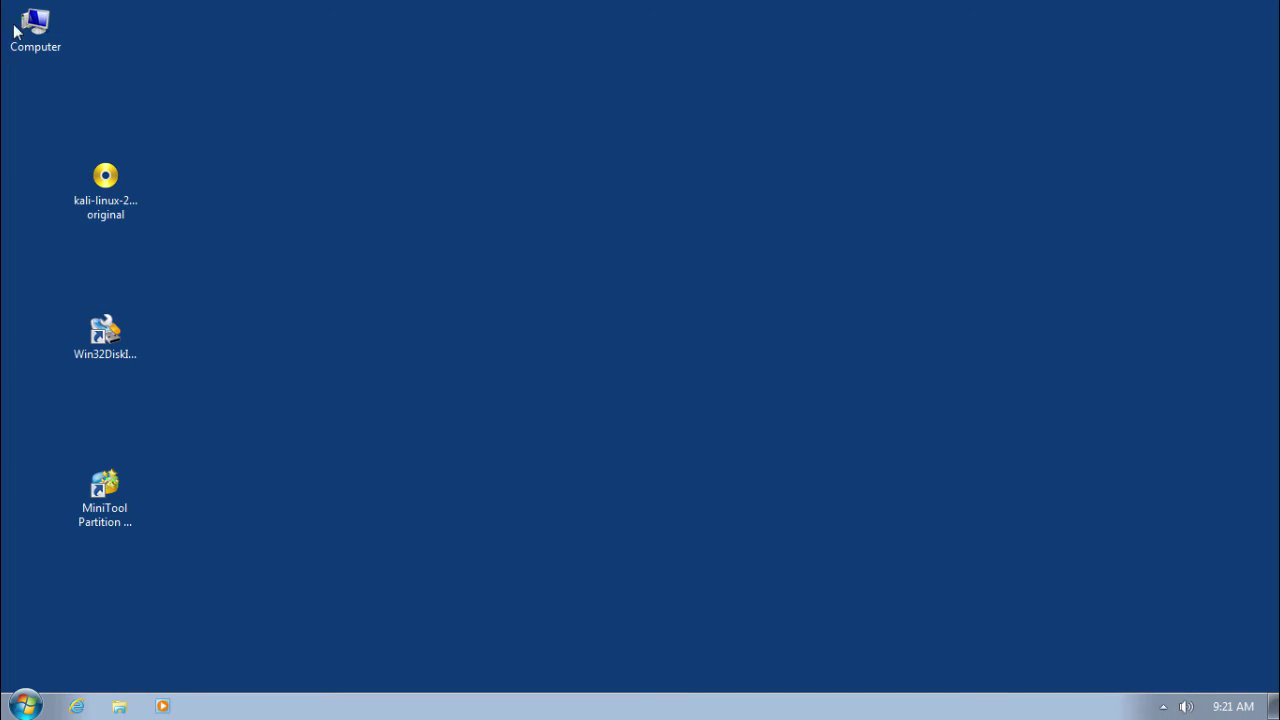
- Inspect Removable Disk (G:) in the computer's drive list
{"action": "double_click", "coordinate": [20, 30]}
{"action": "left_click", "coordinate": [893, 351]}
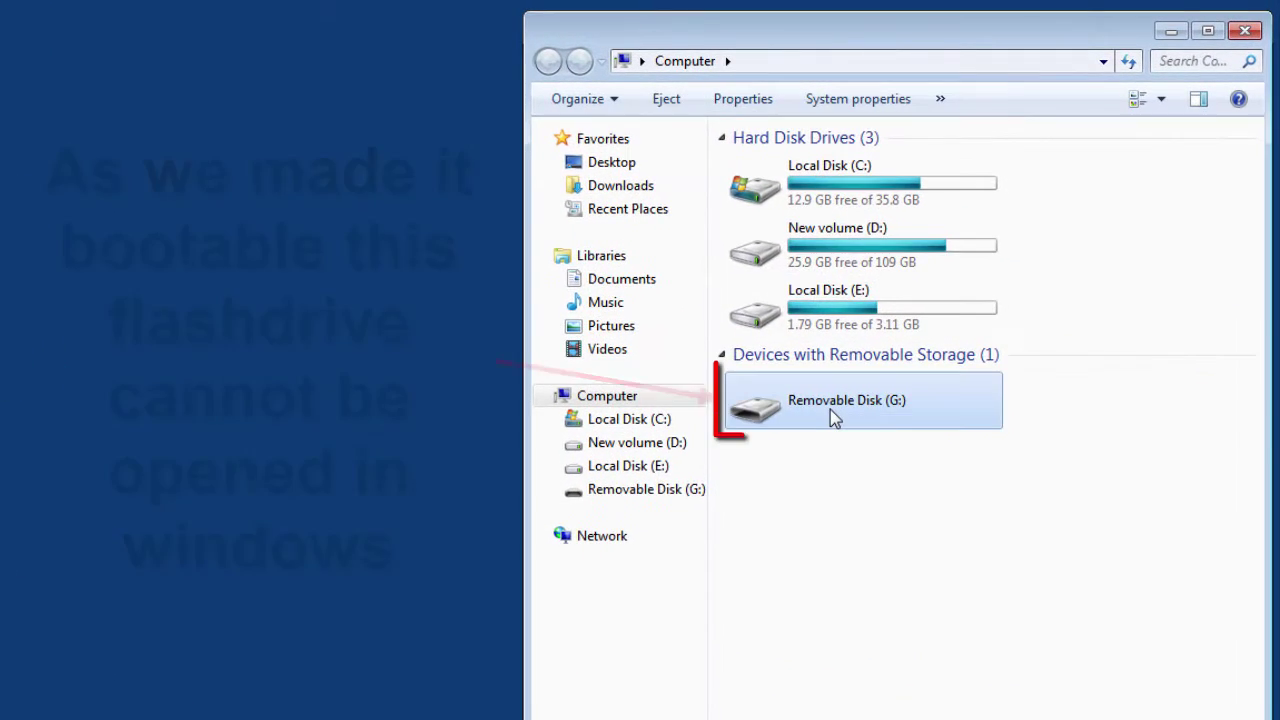
{"action": "left_click", "coordinate": [838, 525]}
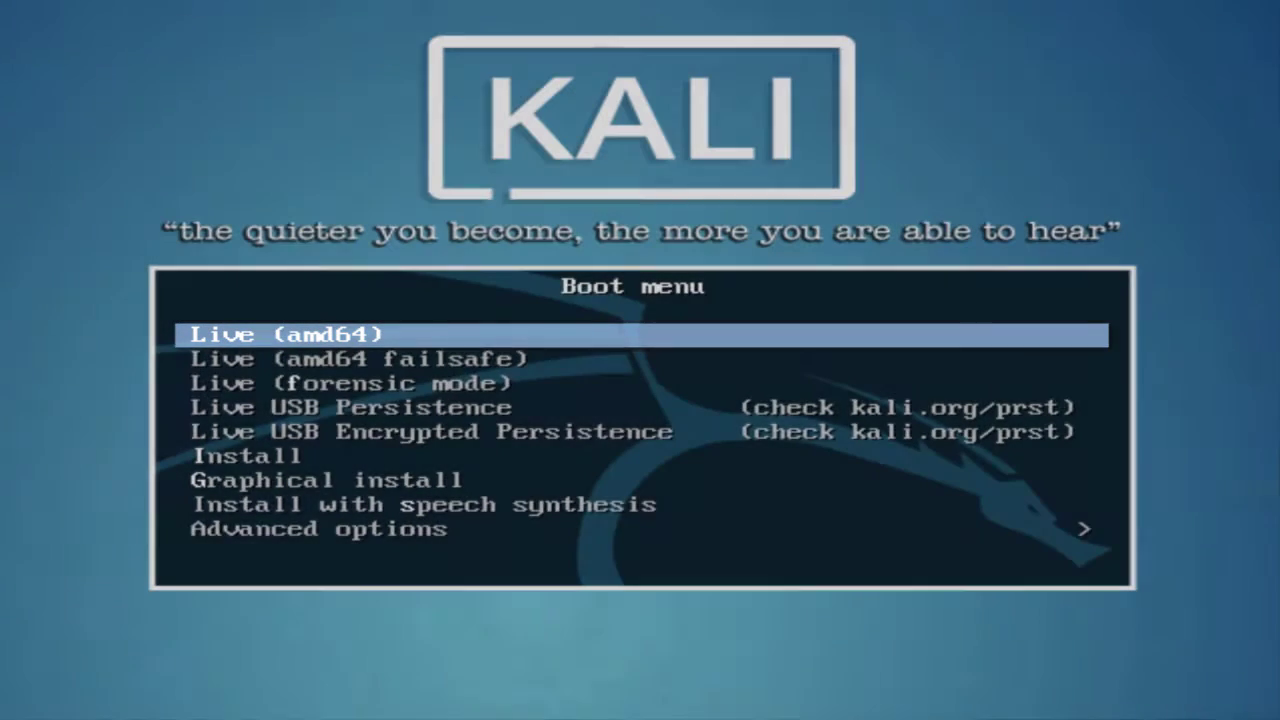
- Boot Kali from the flash drive with the Live (amd64) option
{"action": "key", "text": "Return"}
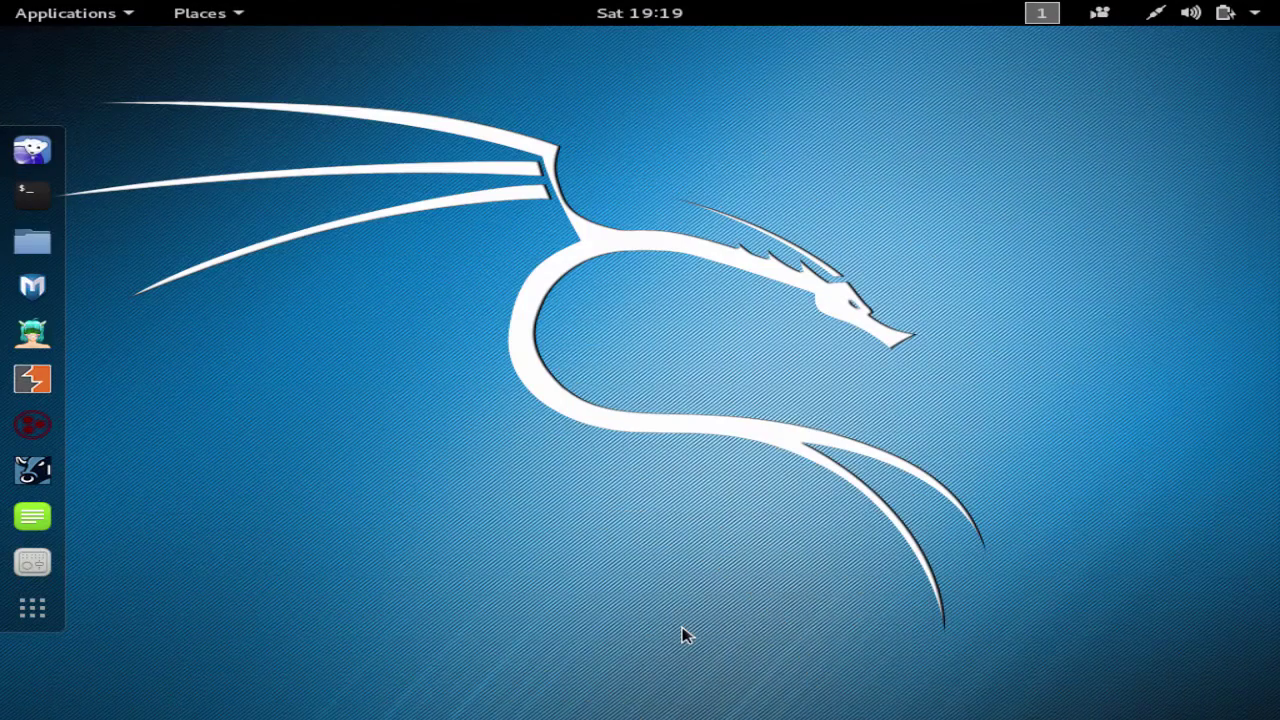
- Look through the Kali application categories and the Computer location's root folders, then close the file window
{"action": "left_click", "coordinate": [107, 14]}
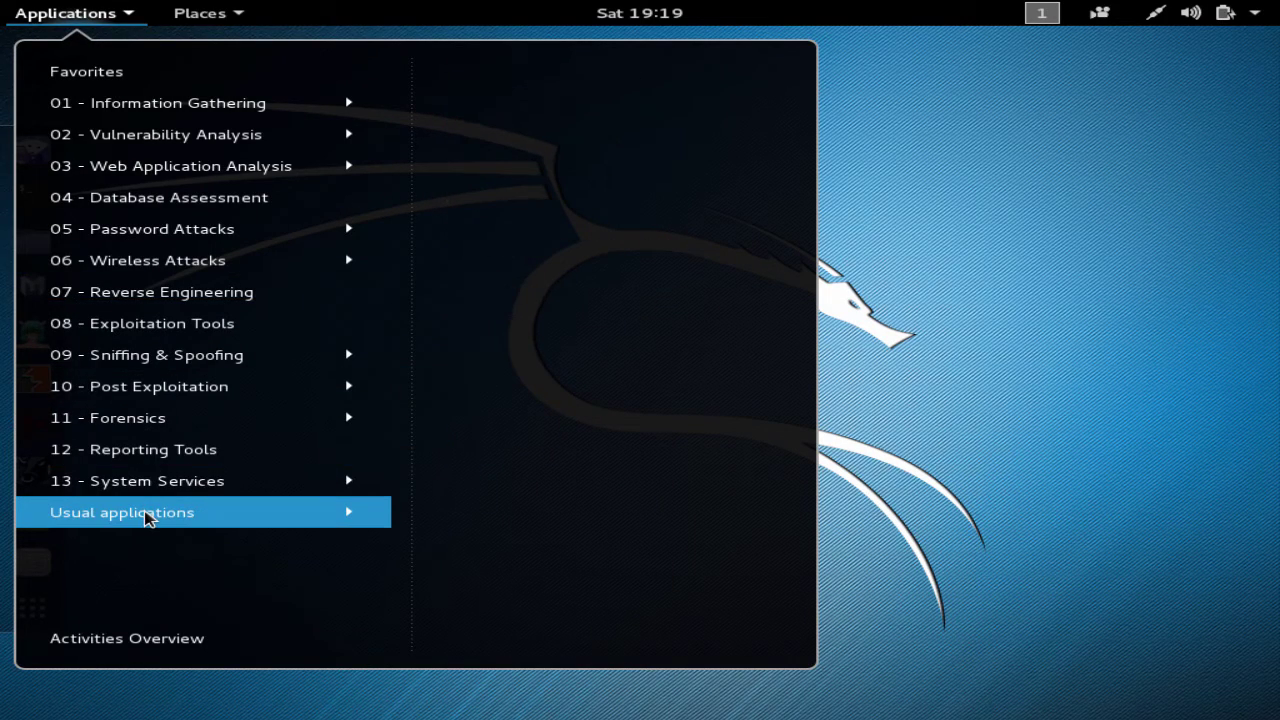
{"action": "key", "text": "Escape"}
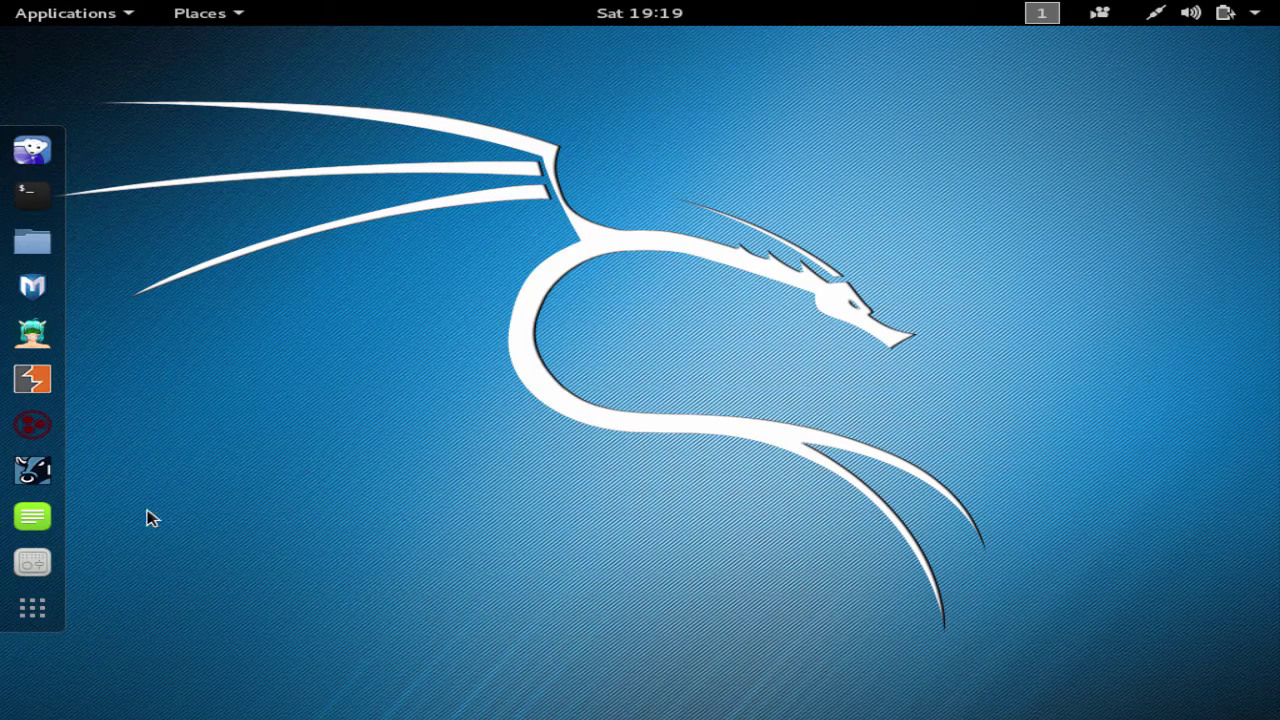
{"action": "left_click", "coordinate": [200, 14]}
{"action": "left_click", "coordinate": [249, 291]}
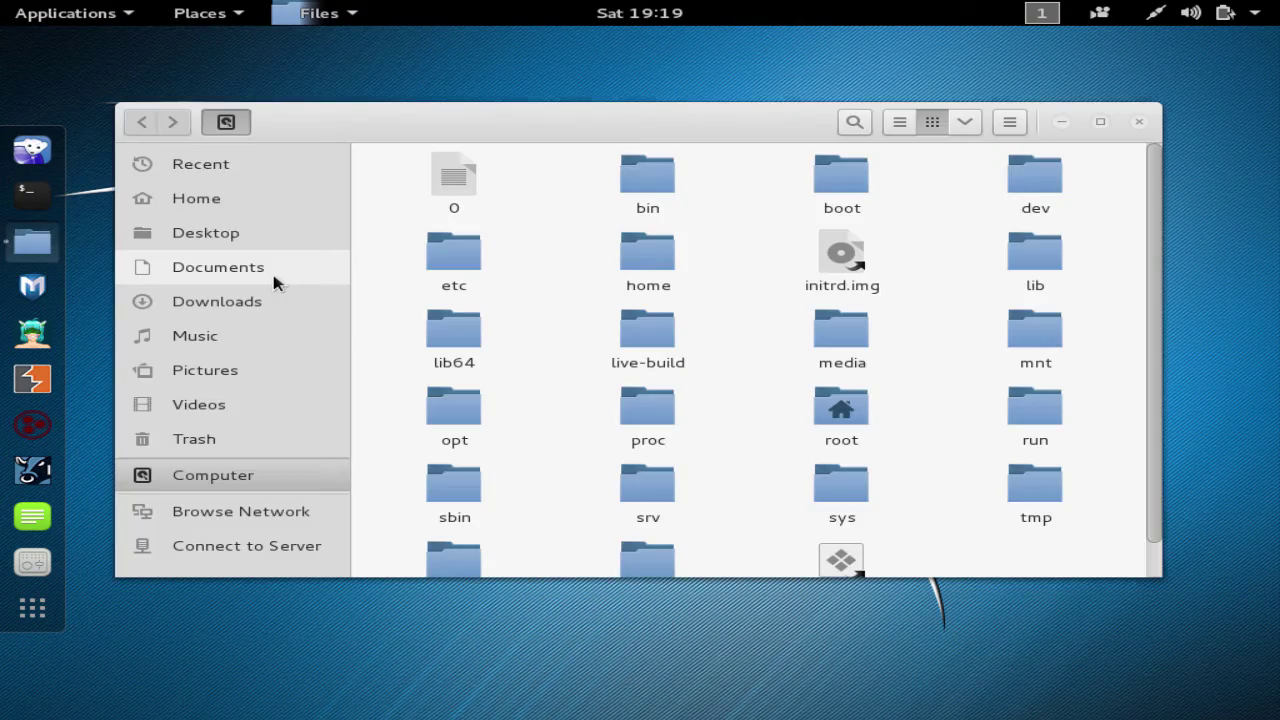
{"action": "left_click", "coordinate": [1139, 122]}
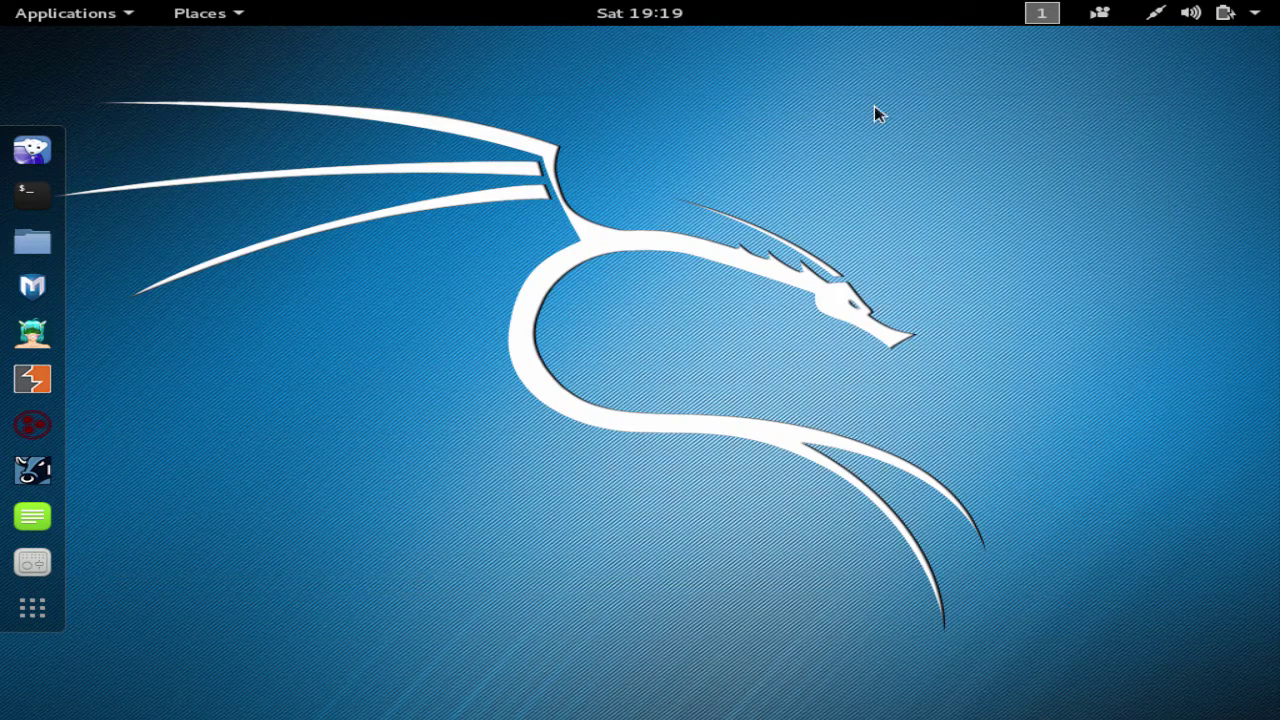
- Examine the desktop's calendar, workspace indicator, and system status options for volume, network and battery
{"action": "left_click", "coordinate": [642, 8]}
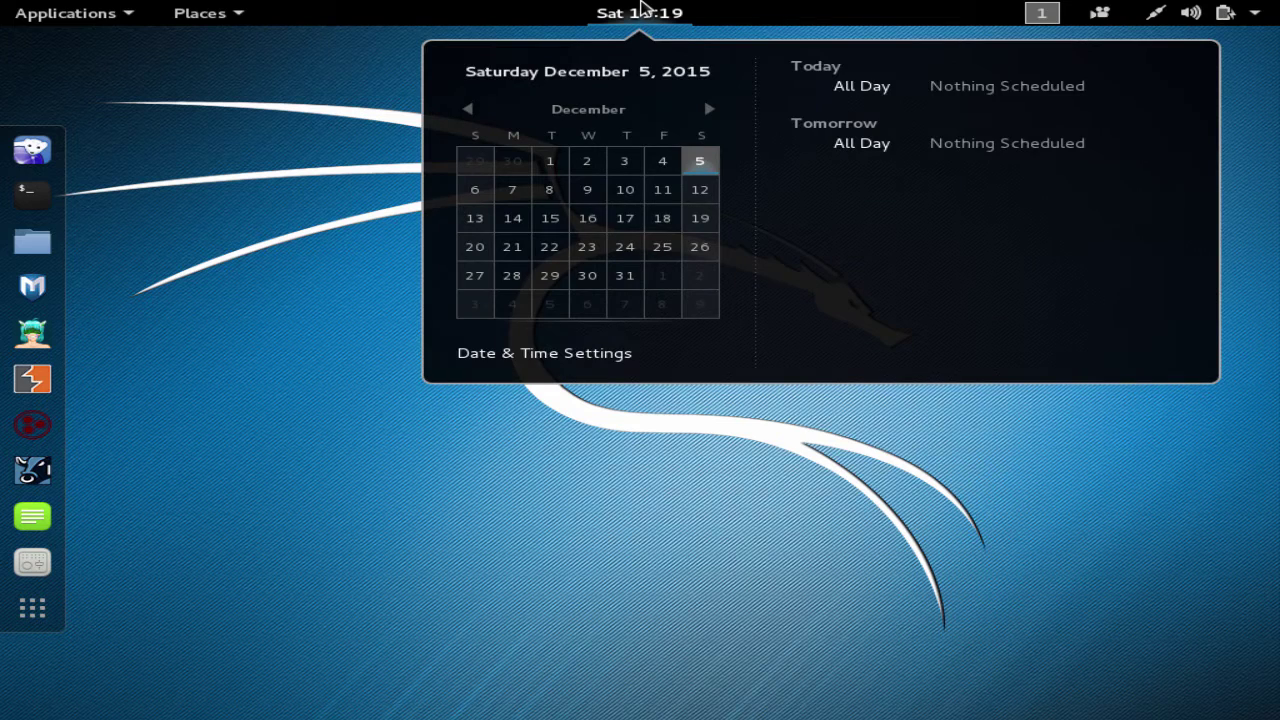
{"action": "left_click", "coordinate": [642, 8]}
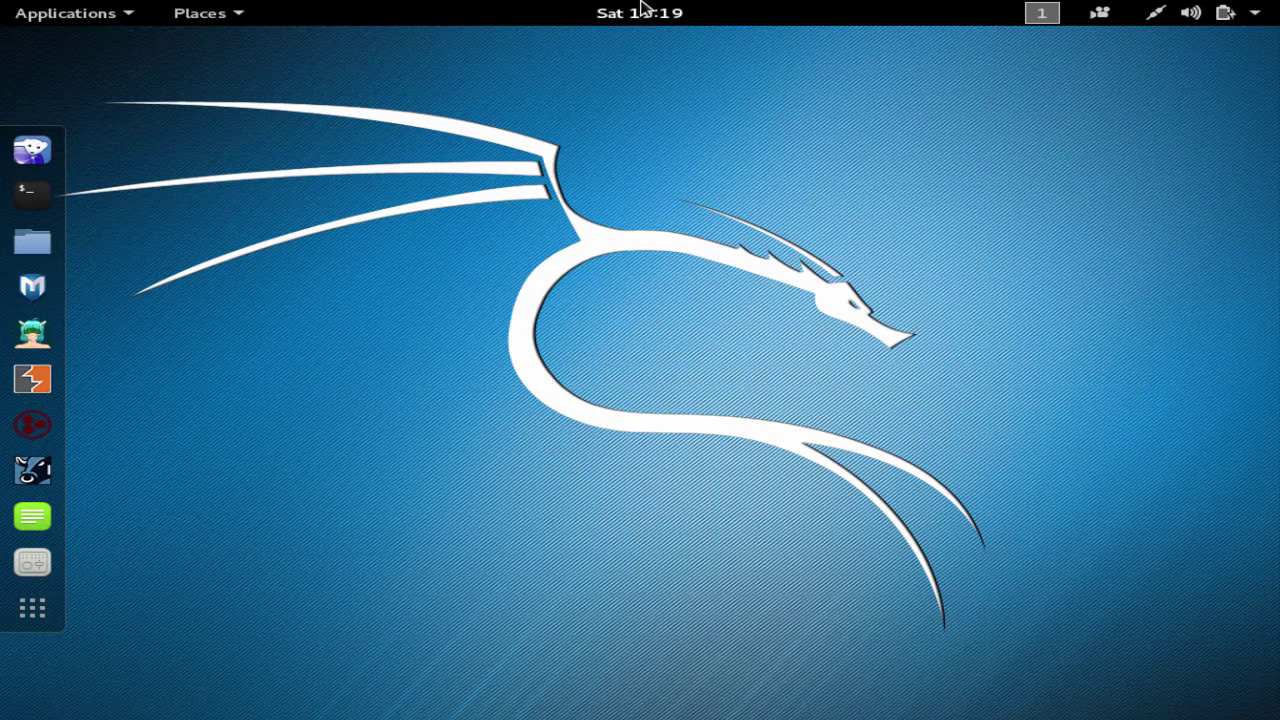
{"action": "left_click", "coordinate": [1045, 18]}
{"action": "left_click", "coordinate": [1045, 16]}
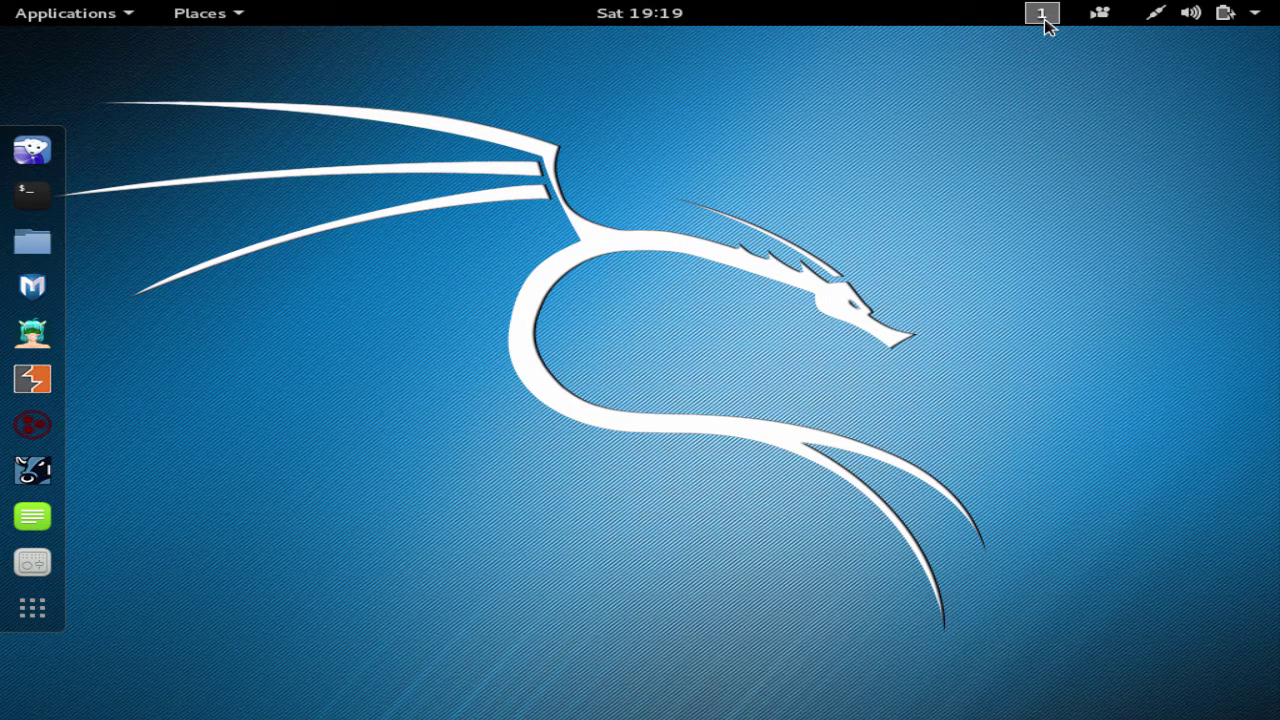
{"action": "left_click", "coordinate": [1216, 20]}
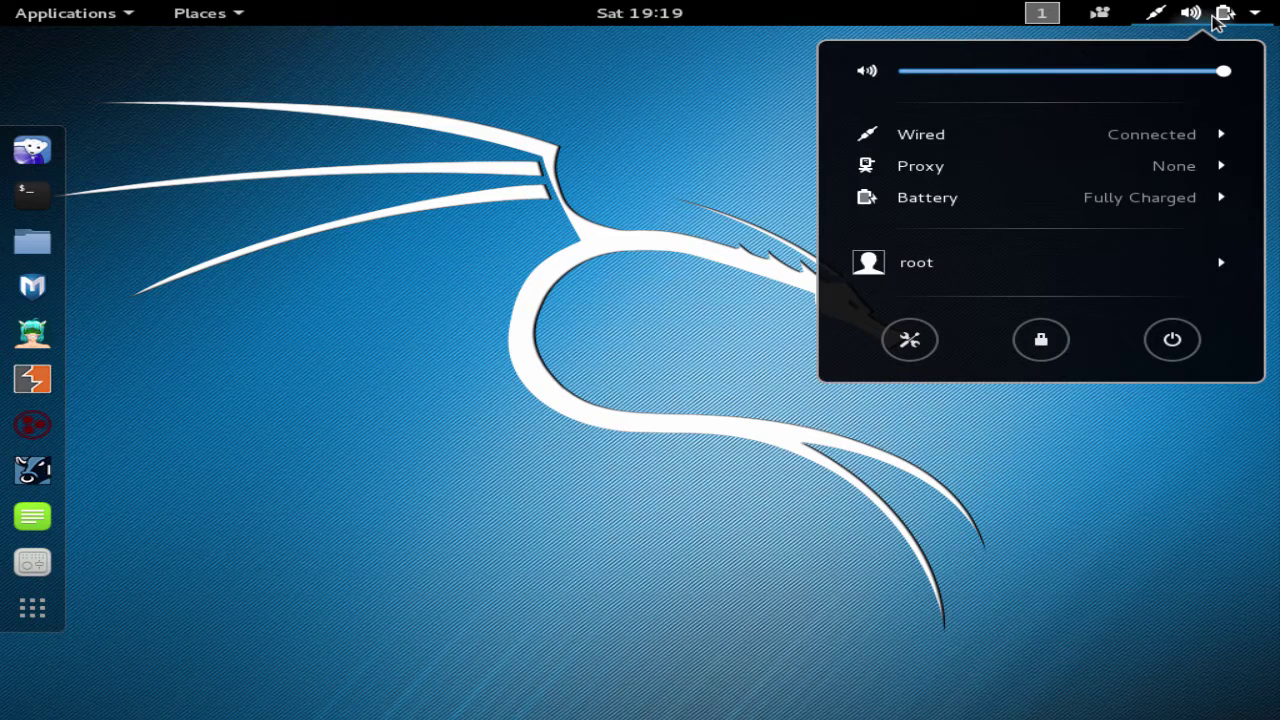
{"action": "left_click", "coordinate": [1216, 20]}
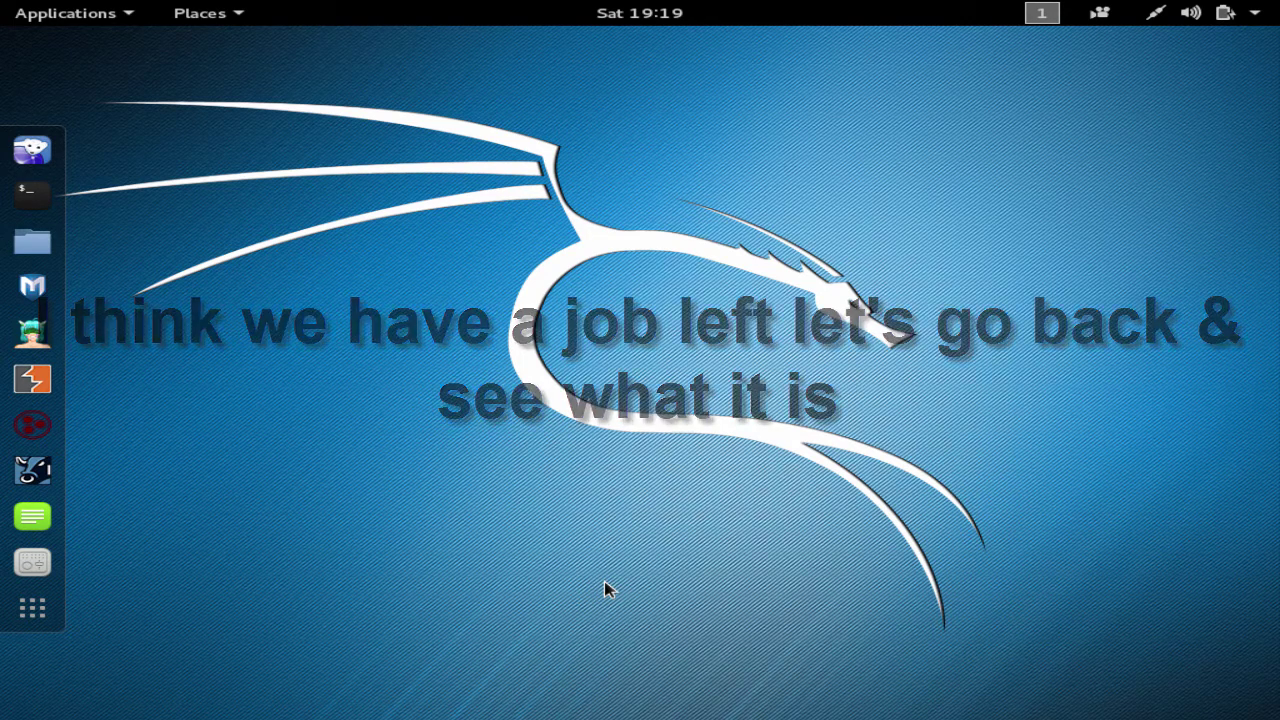
- Restart the machine from the Kali live session
{"action": "left_click", "coordinate": [1238, 14]}
{"action": "left_click", "coordinate": [1172, 340]}
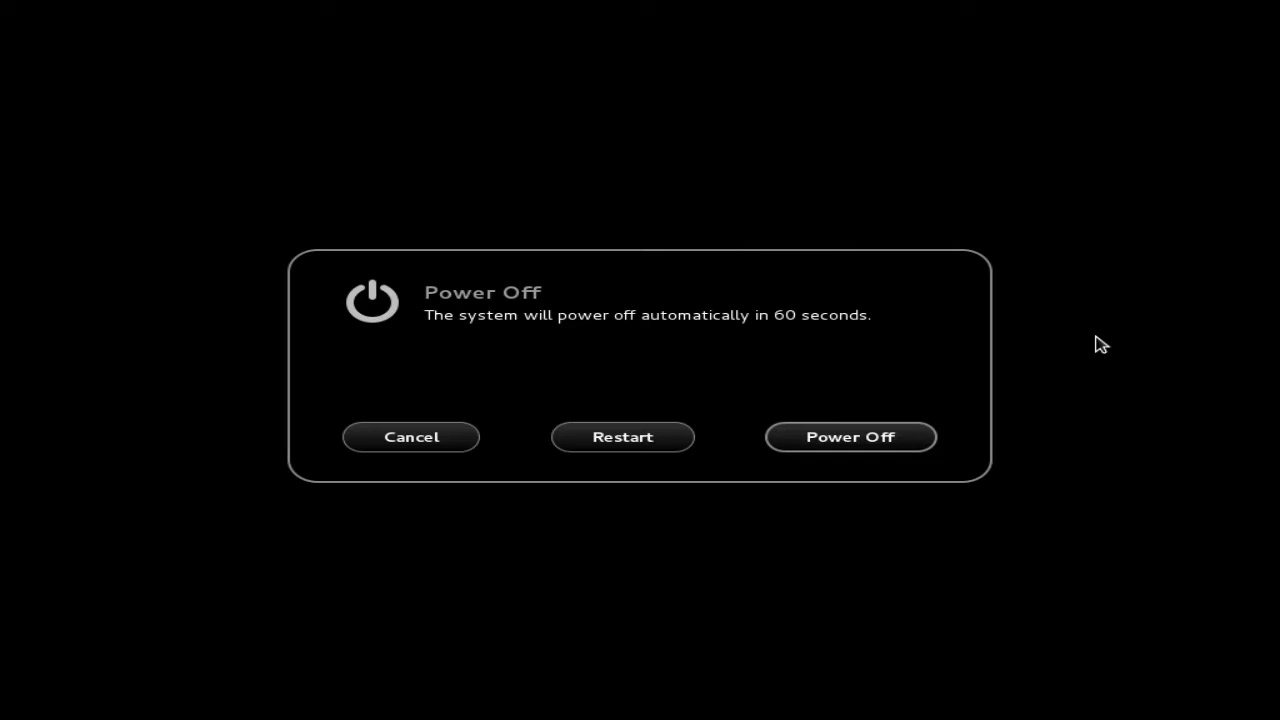
{"action": "left_click", "coordinate": [626, 440]}
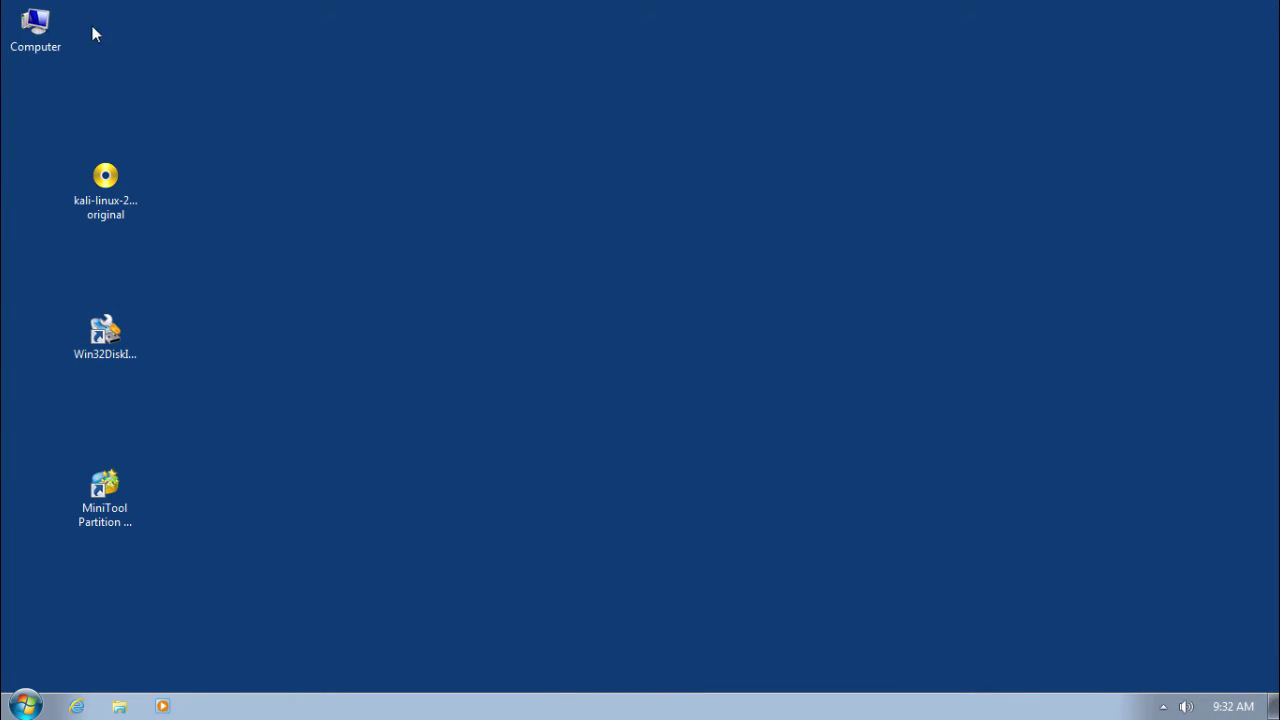
- Open the format settings for Removable Disk (G:) in Windows and restore the device defaults
{"action": "double_click", "coordinate": [55, 38]}
{"action": "left_click", "coordinate": [212, 352]}
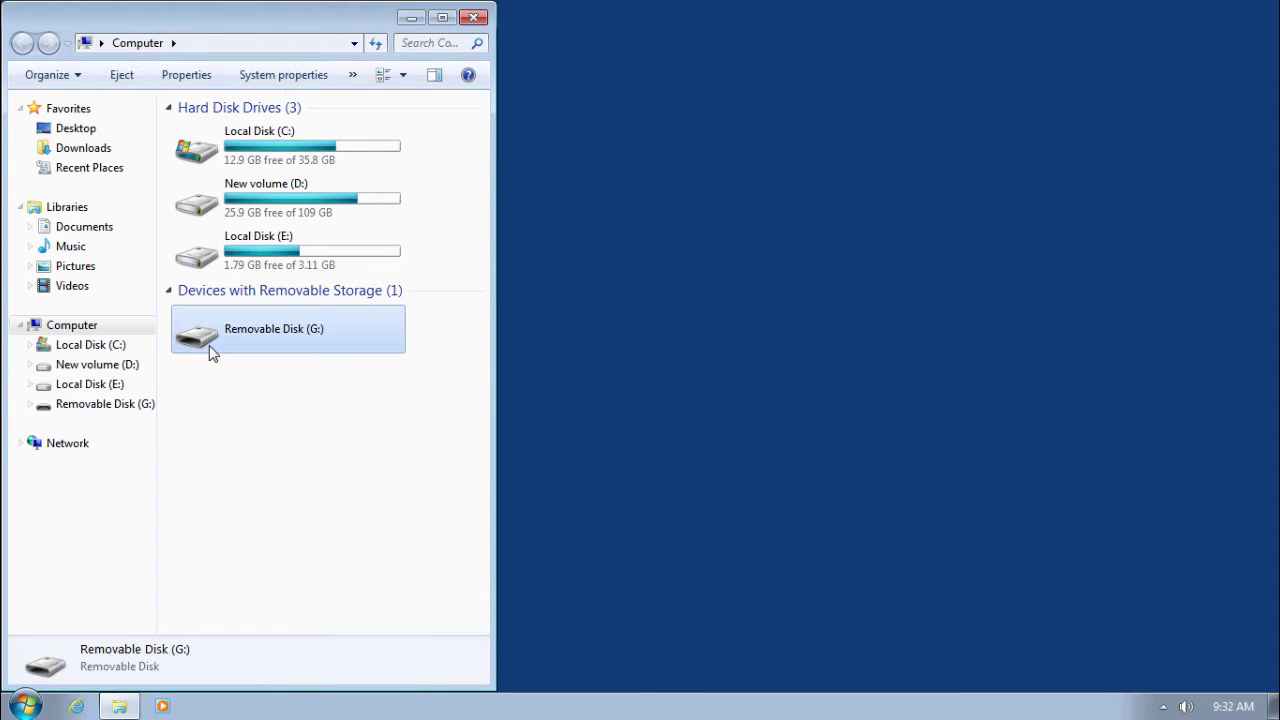
{"action": "right_click", "coordinate": [212, 352]}
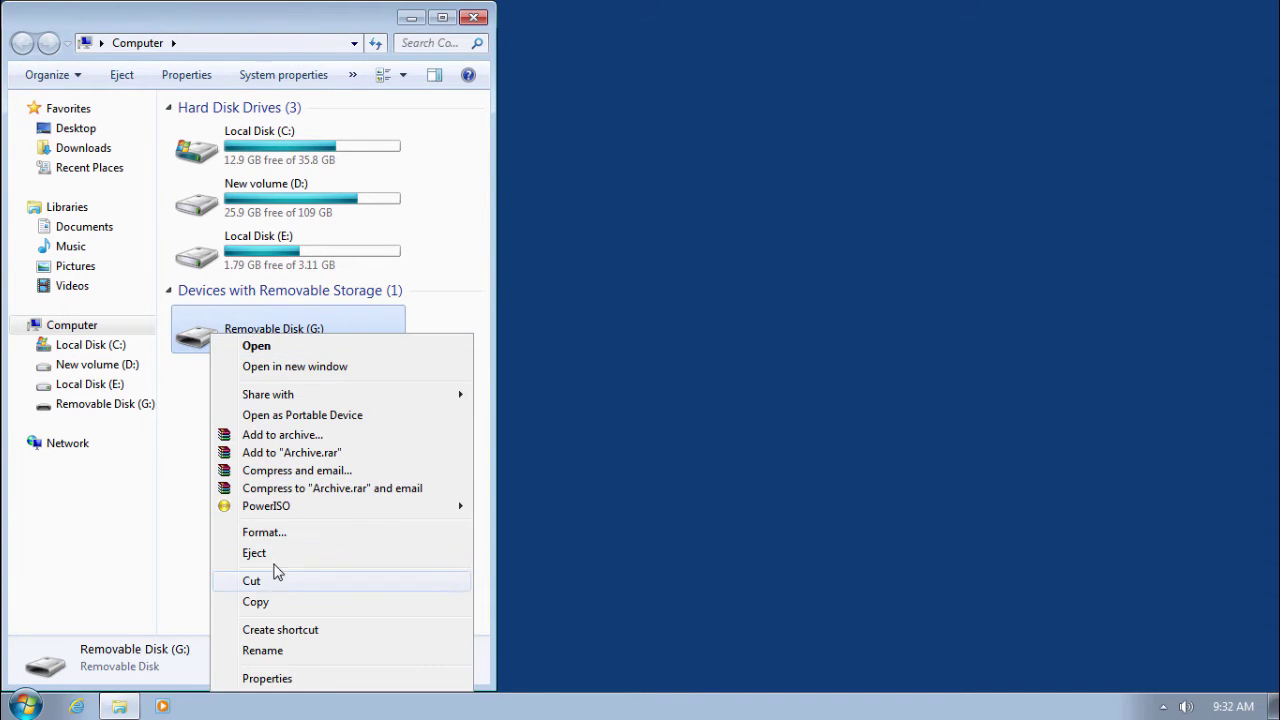
{"action": "left_click", "coordinate": [276, 542]}
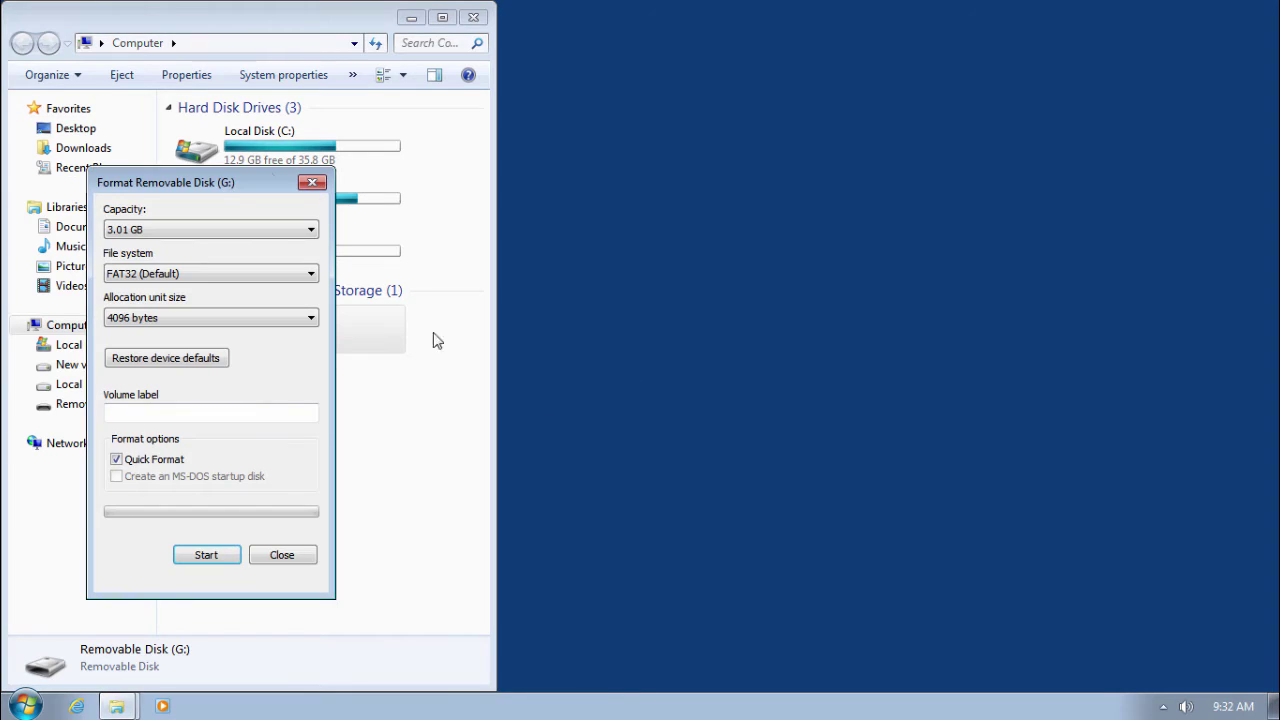
{"action": "left_click_drag", "start_coordinate": [208, 180], "coordinate": [667, 219]}
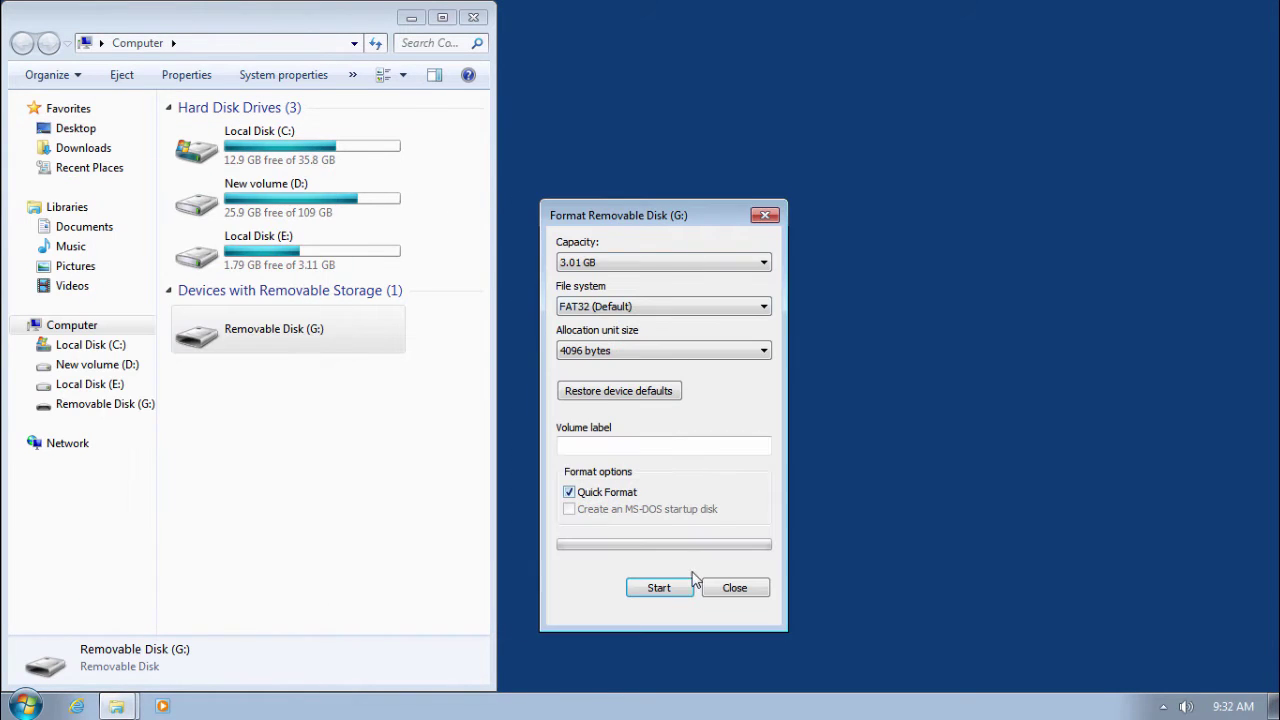
{"action": "left_click", "coordinate": [624, 392]}
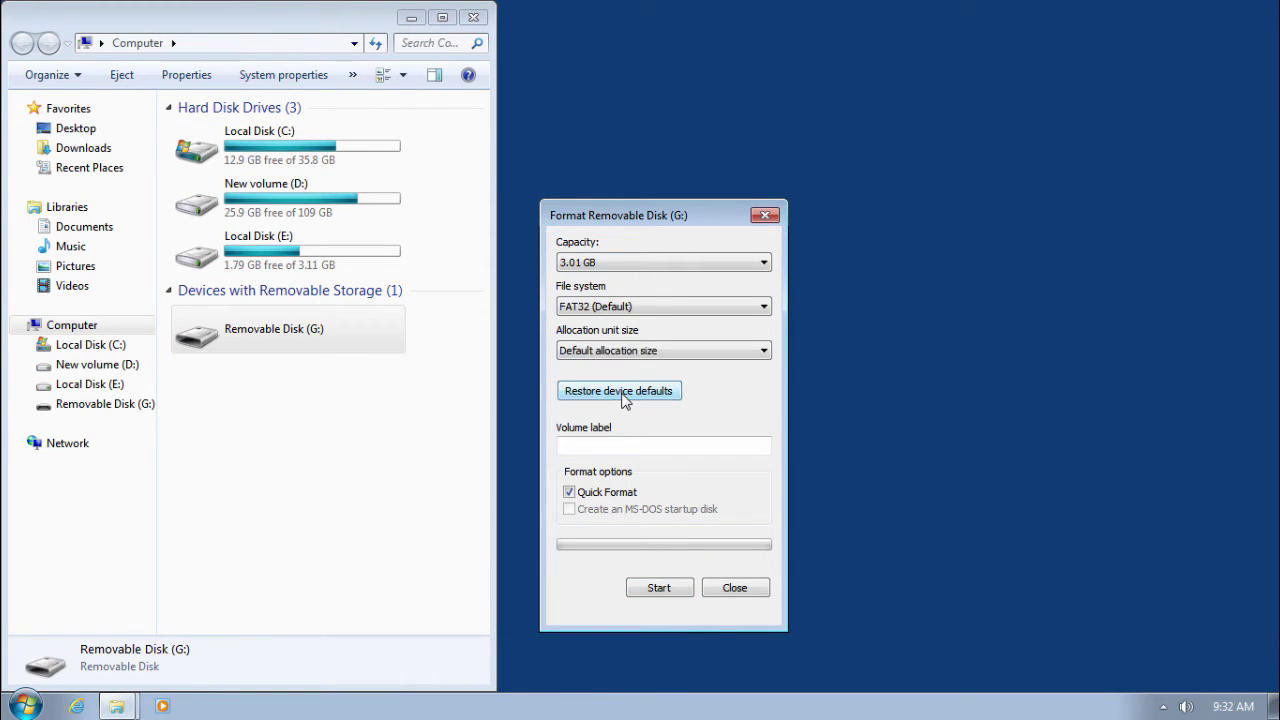
- Quick-format Removable Disk (G:) as FAT32 with the default allocation size, accept the data erasure, and close the format dialog
{"action": "left_click", "coordinate": [659, 590]}
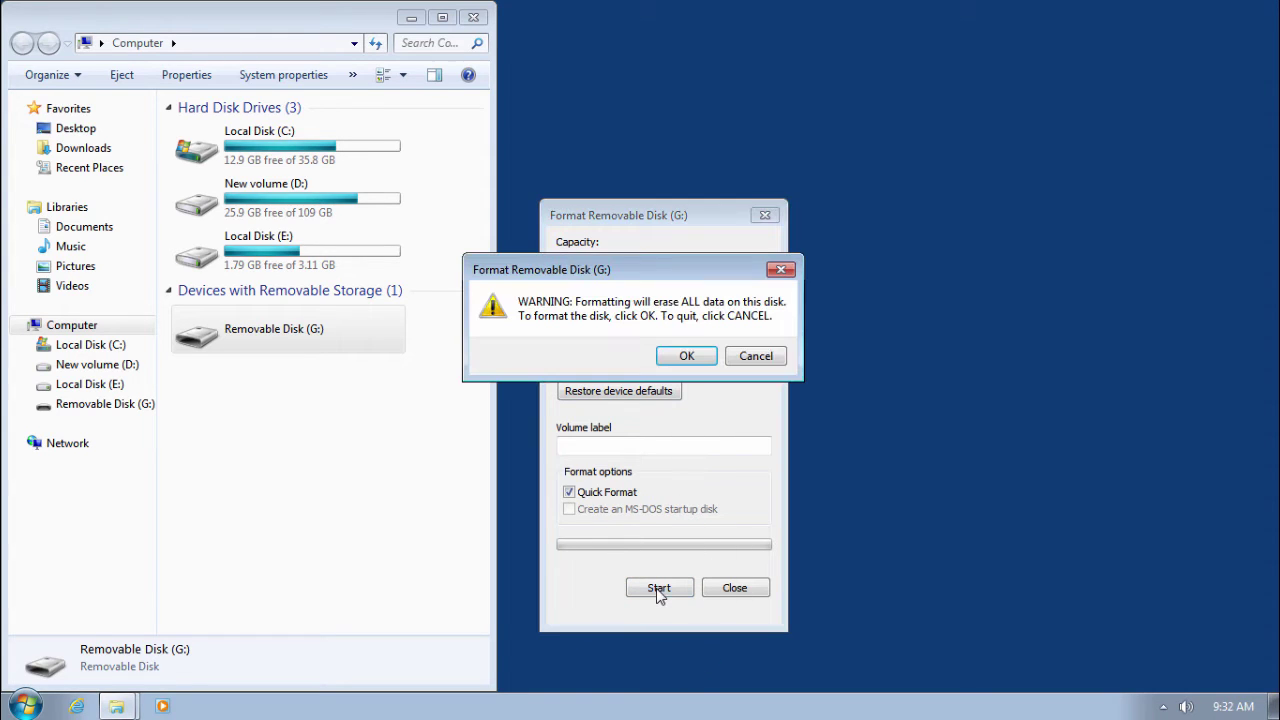
{"action": "left_click", "coordinate": [675, 360]}
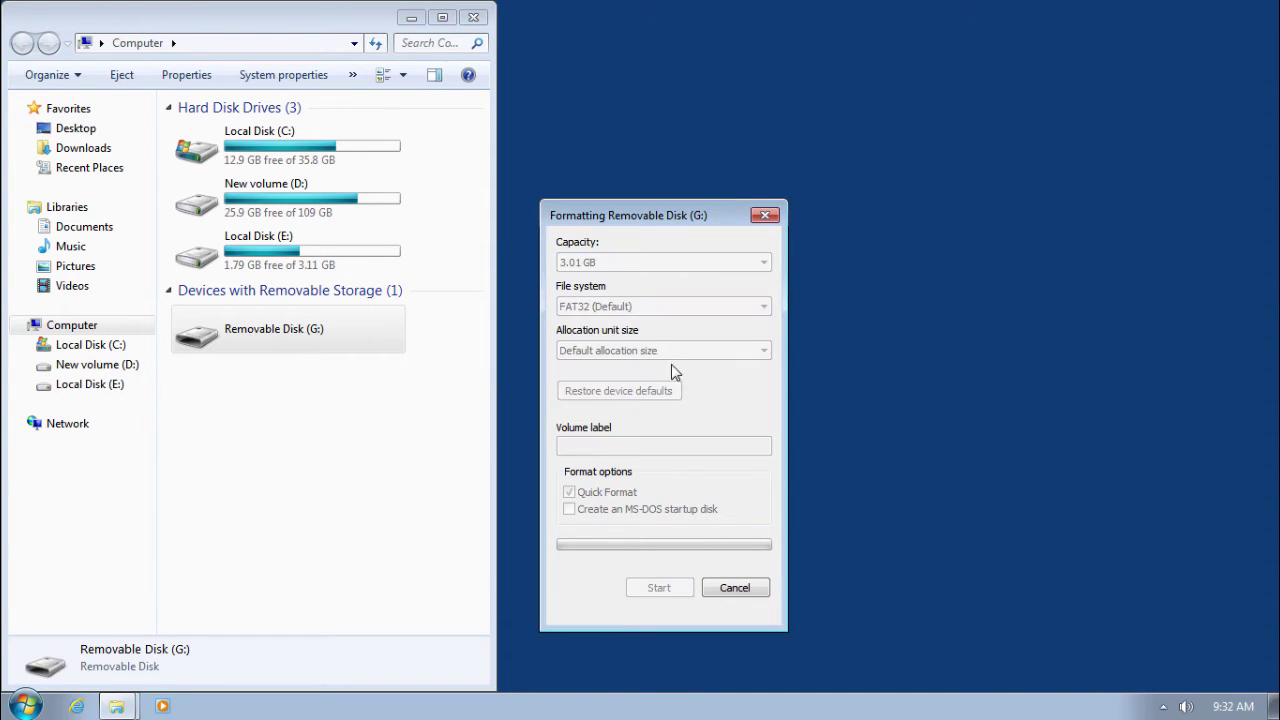
{"action": "left_click", "coordinate": [463, 471]}
{"action": "left_click", "coordinate": [690, 486]}
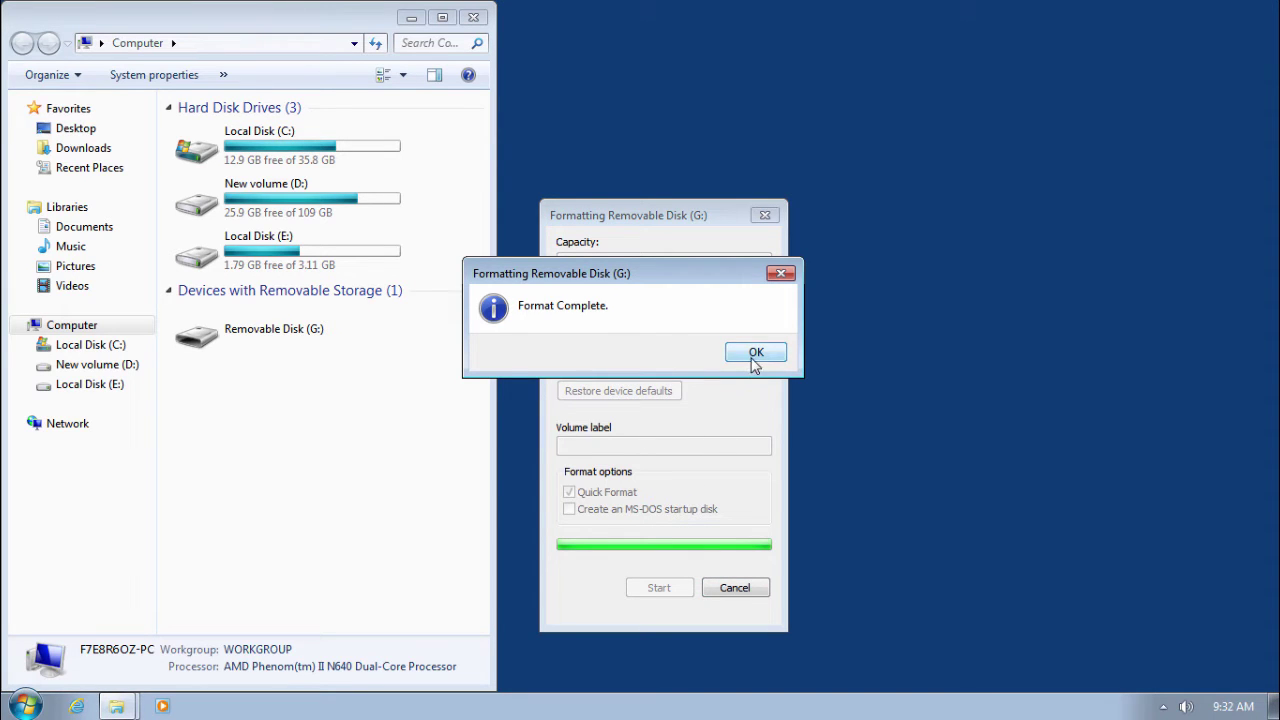
{"action": "left_click", "coordinate": [755, 353]}
{"action": "left_click", "coordinate": [766, 215]}
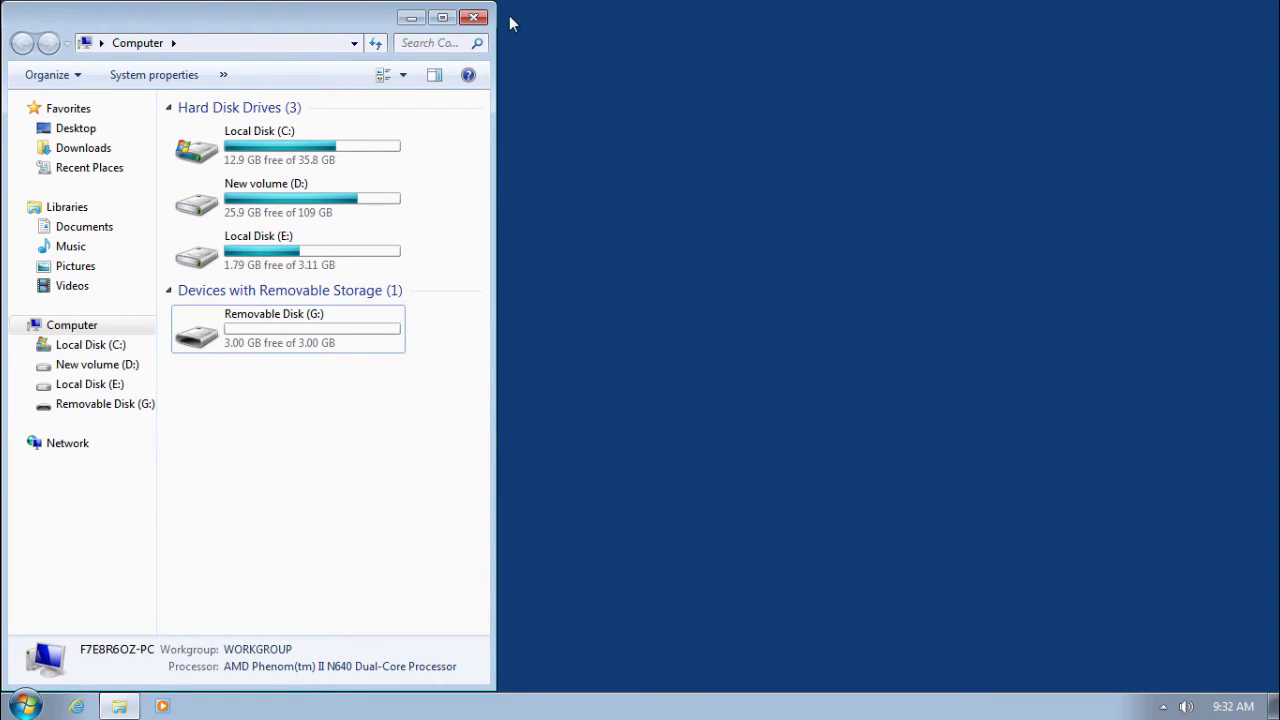
- Launch MiniTool Partition Wizard and select Removable Disk (G:) in a Computer window beside it to compare with Disk 2
{"action": "left_click", "coordinate": [474, 17]}
{"action": "double_click", "coordinate": [95, 488]}
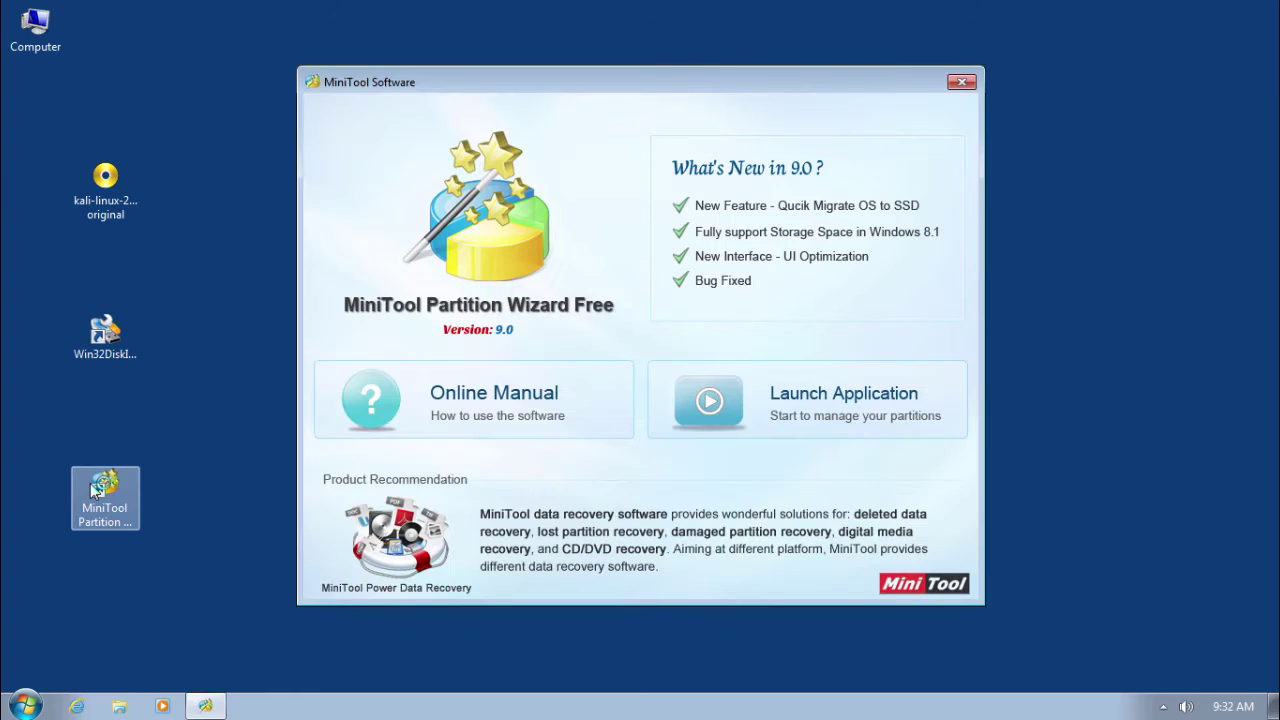
{"action": "left_click", "coordinate": [714, 403]}
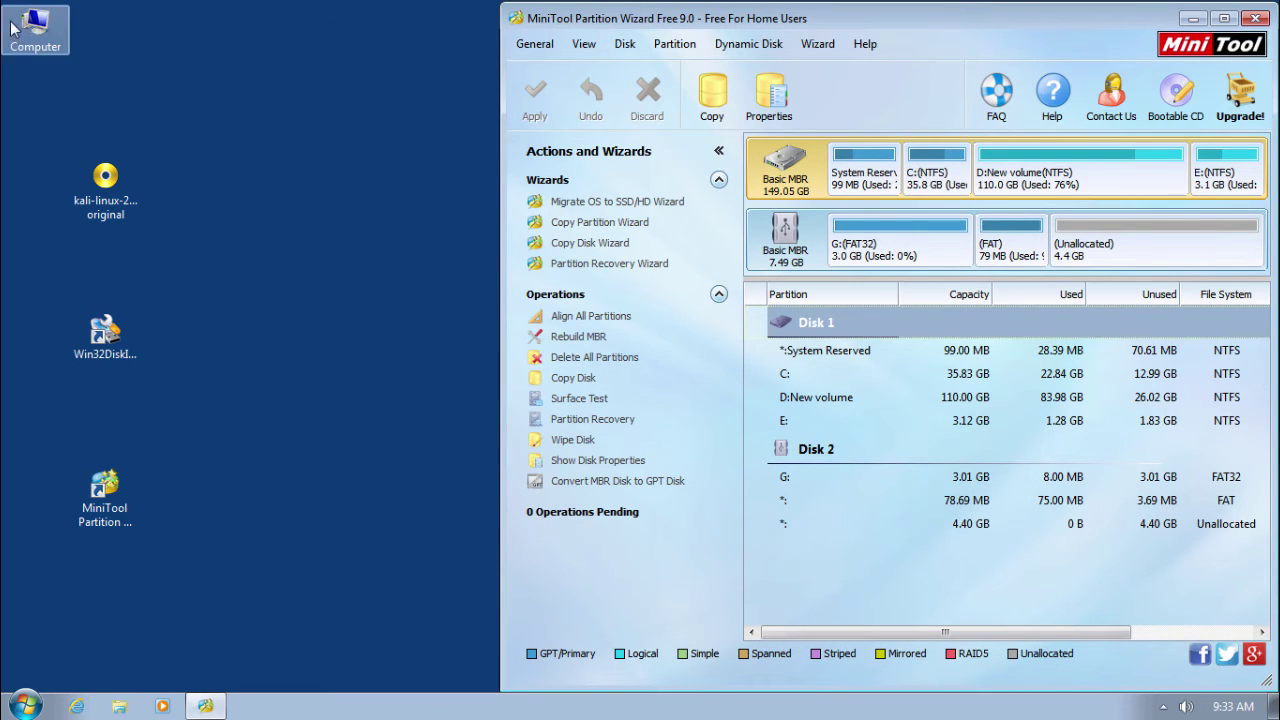
{"action": "double_click", "coordinate": [14, 30]}
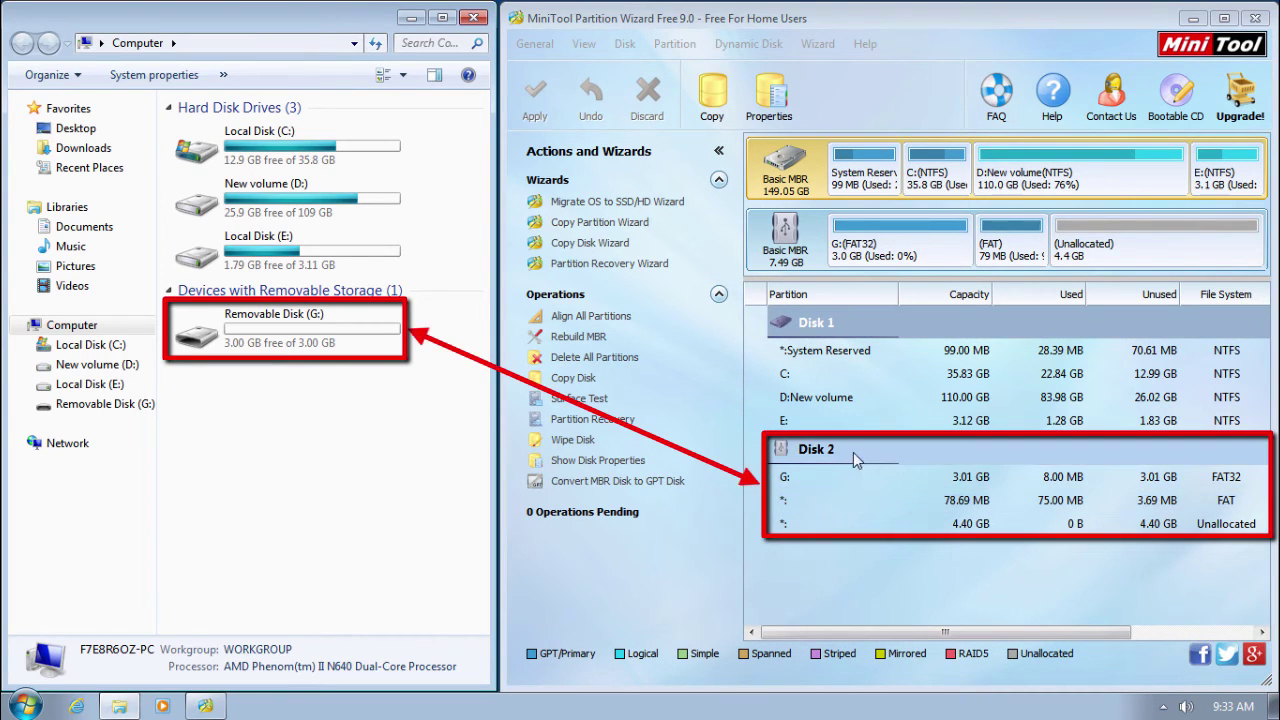
{"action": "left_click", "coordinate": [323, 328]}
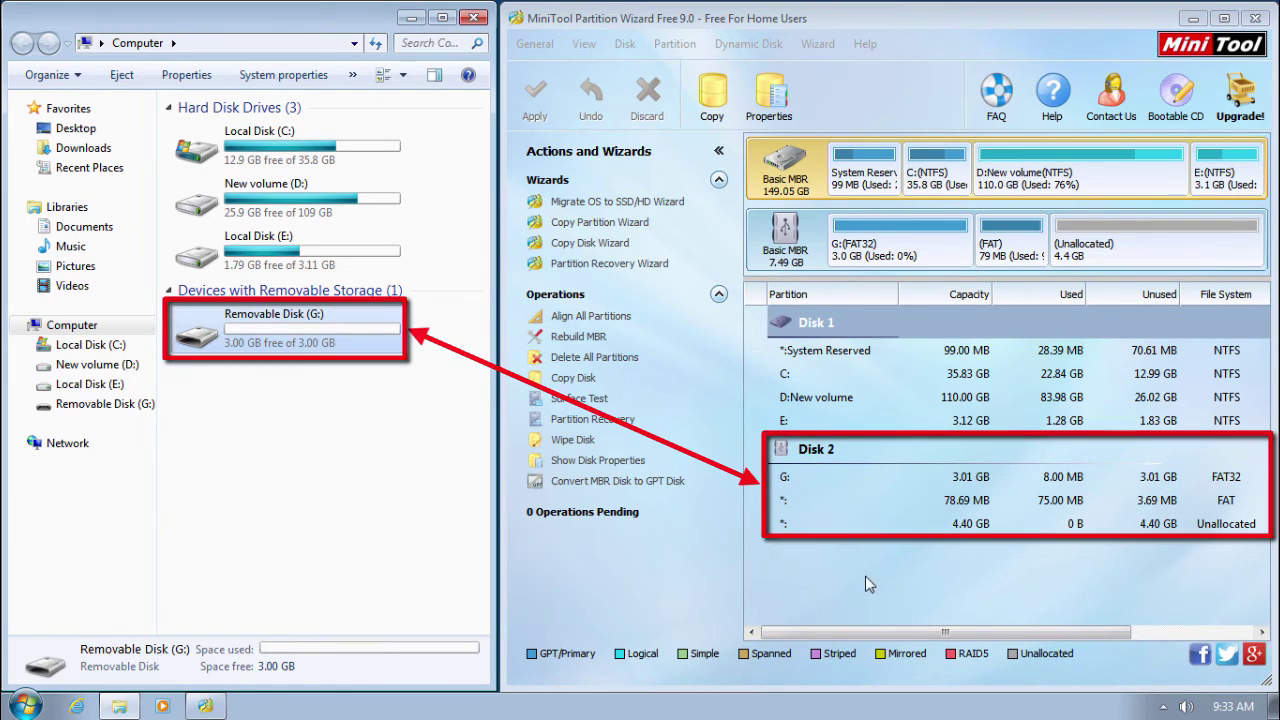
- Maximize MiniTool Partition Wizard and delete both the G: FAT32 partition and the small FAT partition on Disk 2
{"action": "left_click", "coordinate": [1224, 18]}
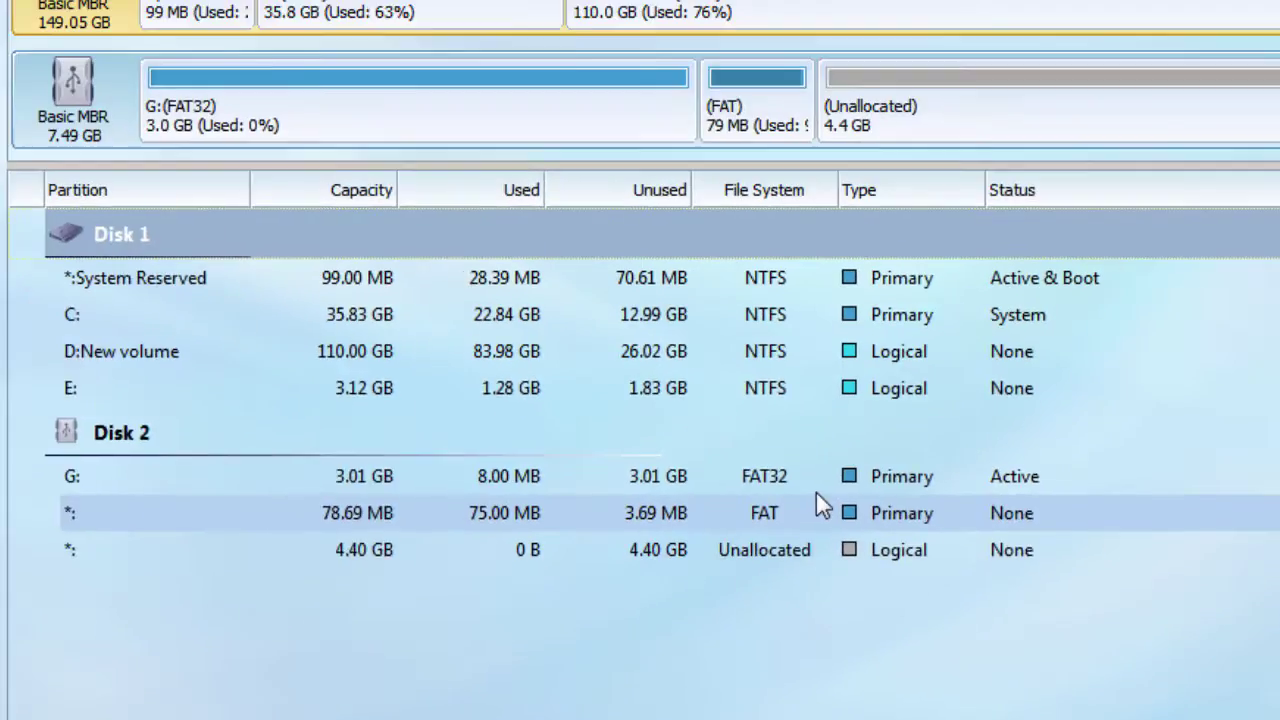
{"action": "left_click", "coordinate": [965, 165]}
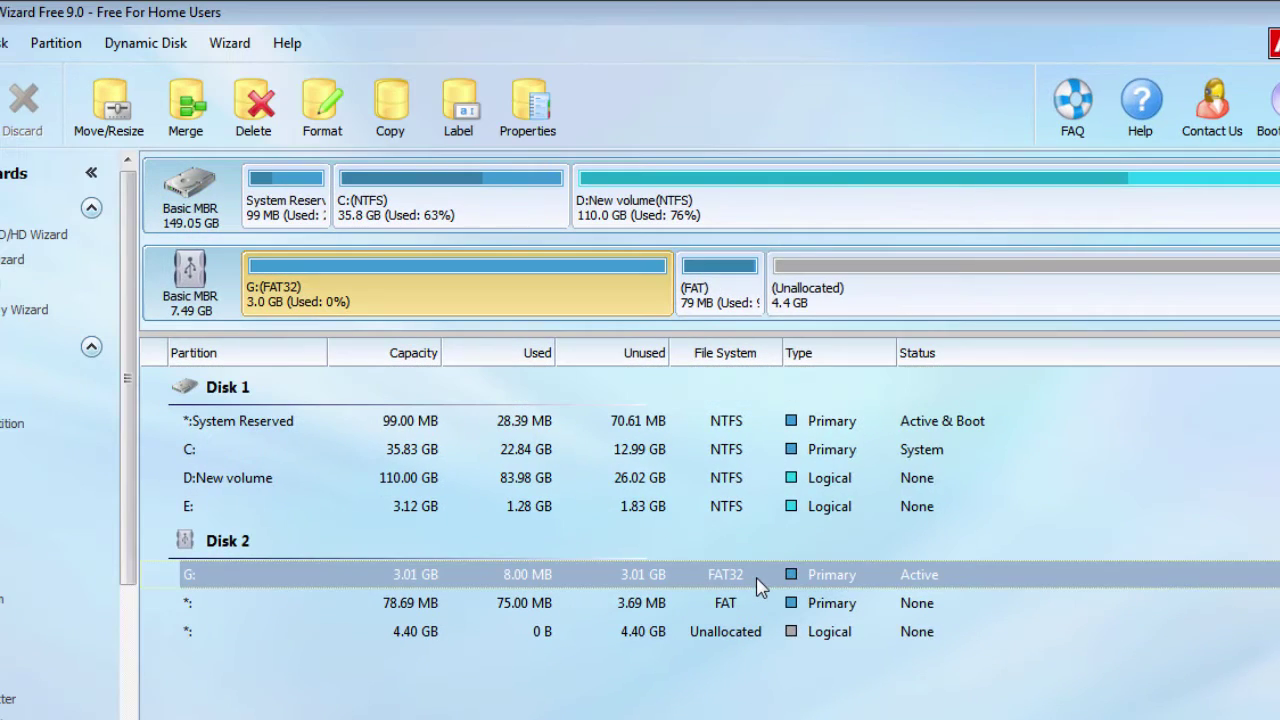
{"action": "right_click", "coordinate": [757, 585]}
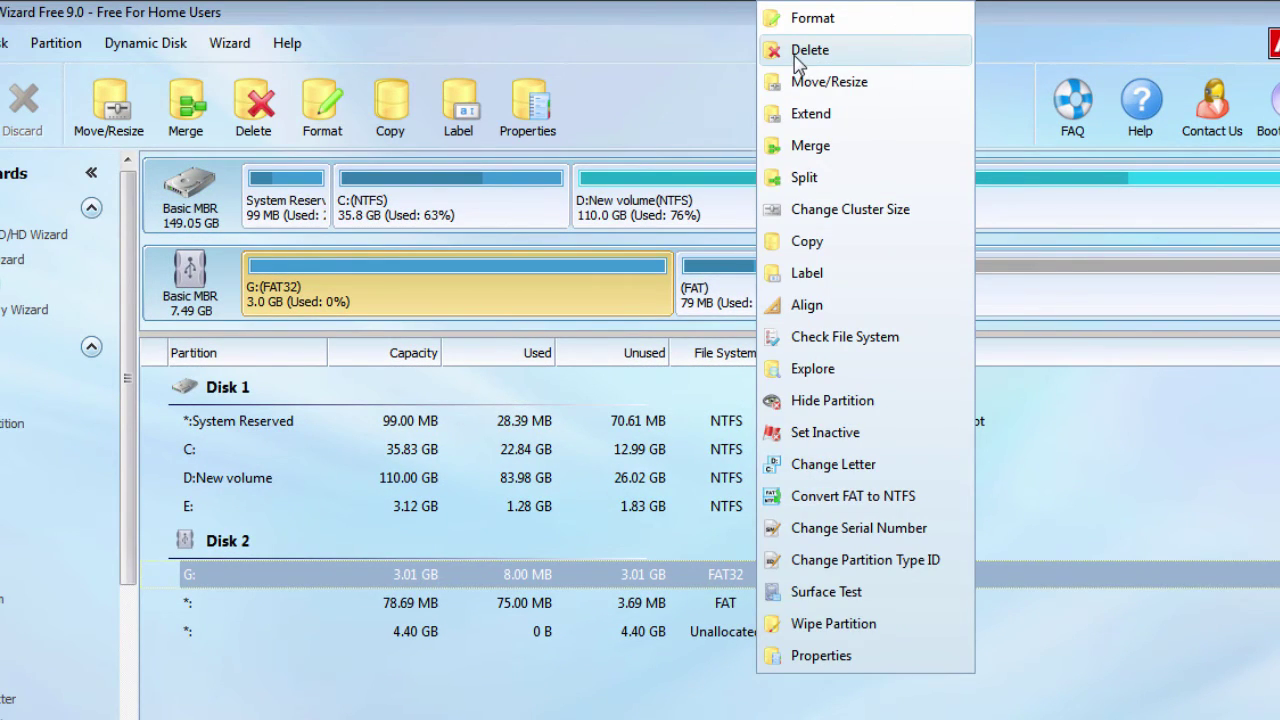
{"action": "left_click", "coordinate": [809, 50]}
{"action": "left_click", "coordinate": [789, 606]}
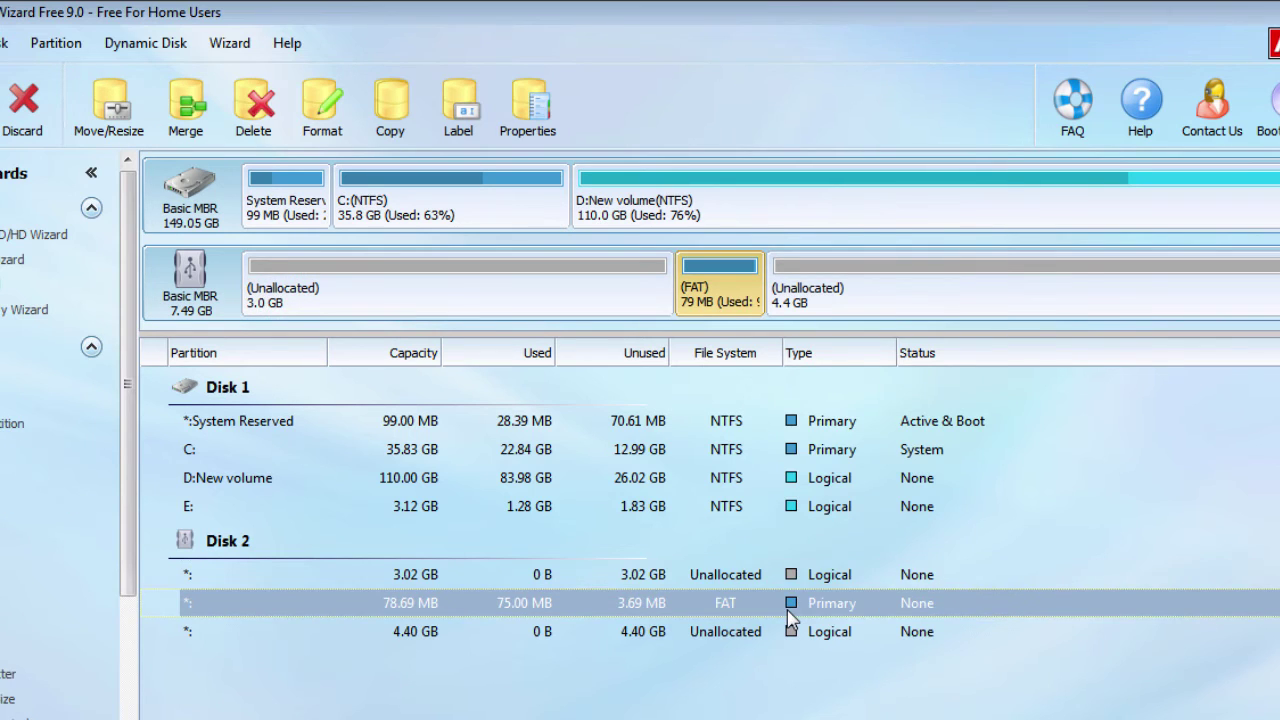
{"action": "right_click", "coordinate": [791, 600]}
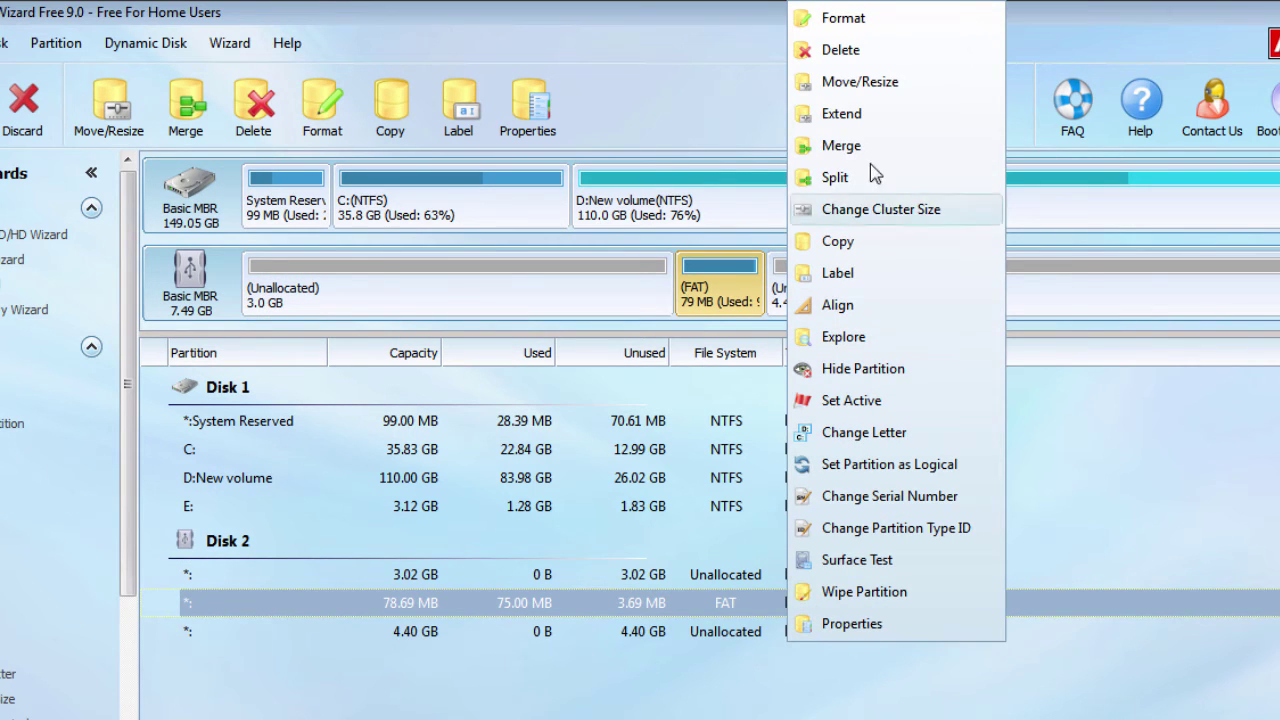
{"action": "left_click", "coordinate": [826, 60]}
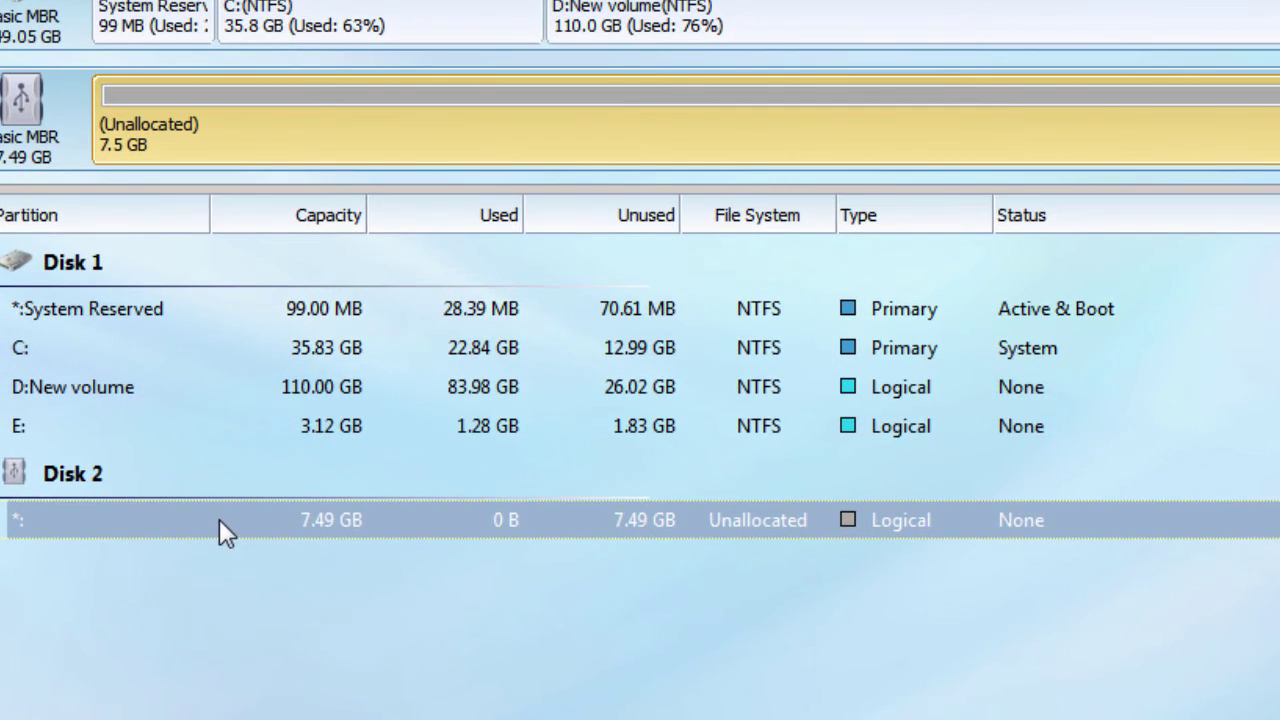
- Create a logical NTFS partition across all of Disk 2's unallocated space, with drive letter G: and default cluster size
{"action": "right_click", "coordinate": [219, 520]}
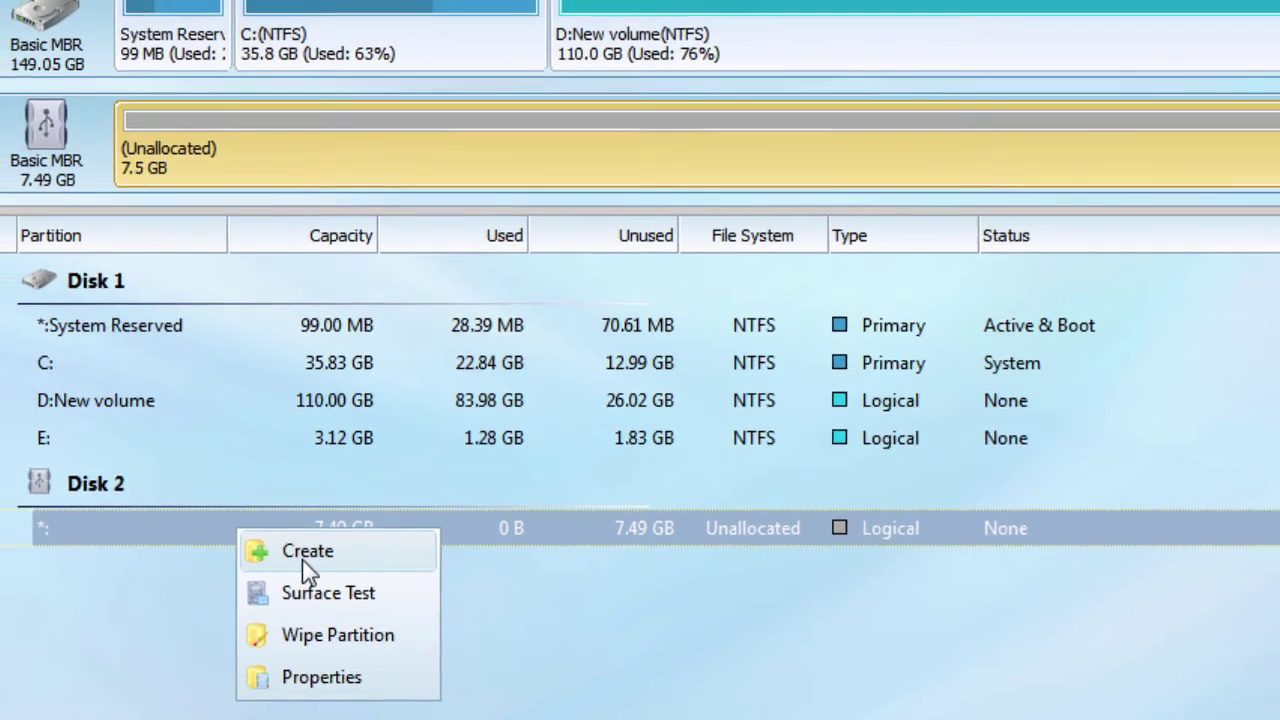
{"action": "left_click", "coordinate": [306, 553]}
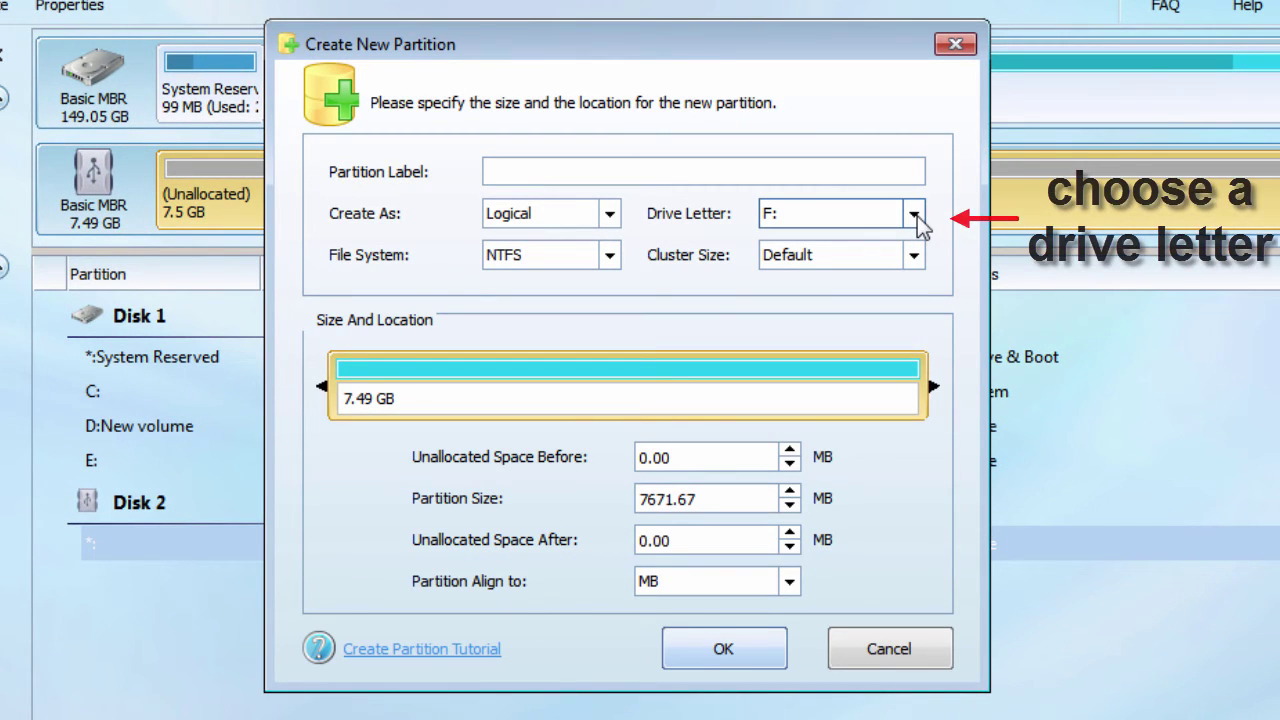
{"action": "left_click", "coordinate": [915, 214]}
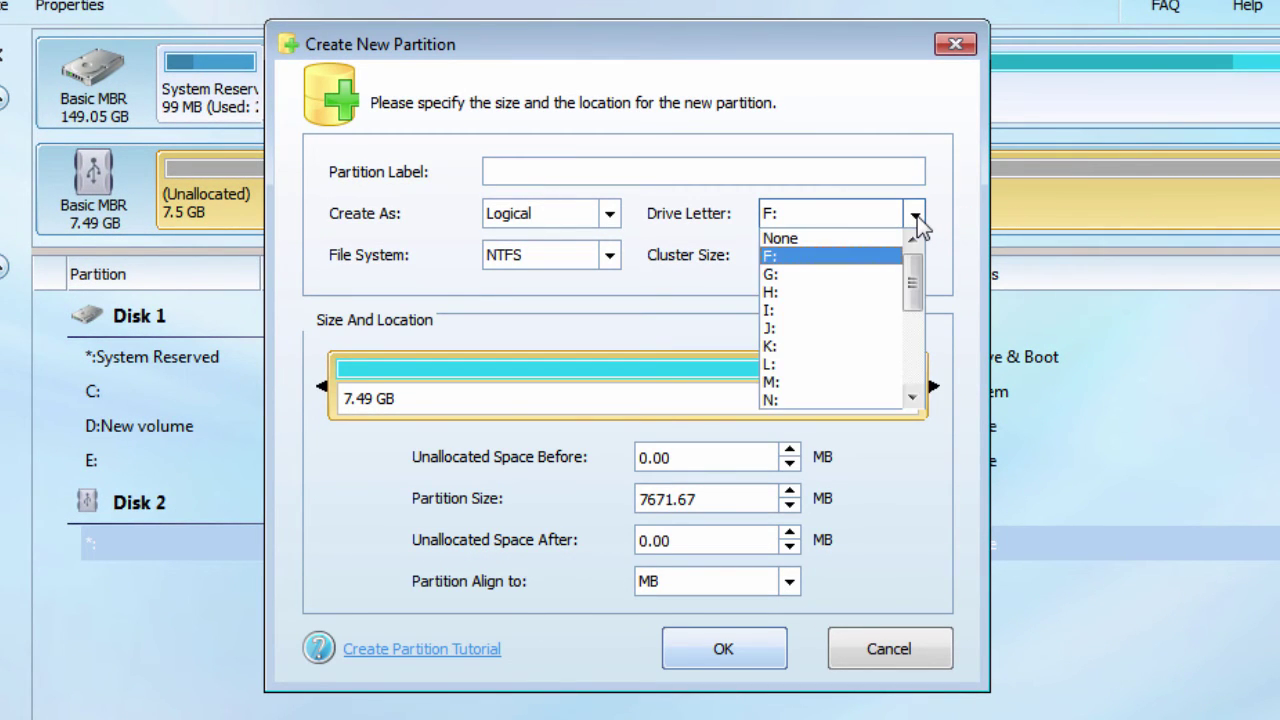
{"action": "left_click", "coordinate": [817, 273]}
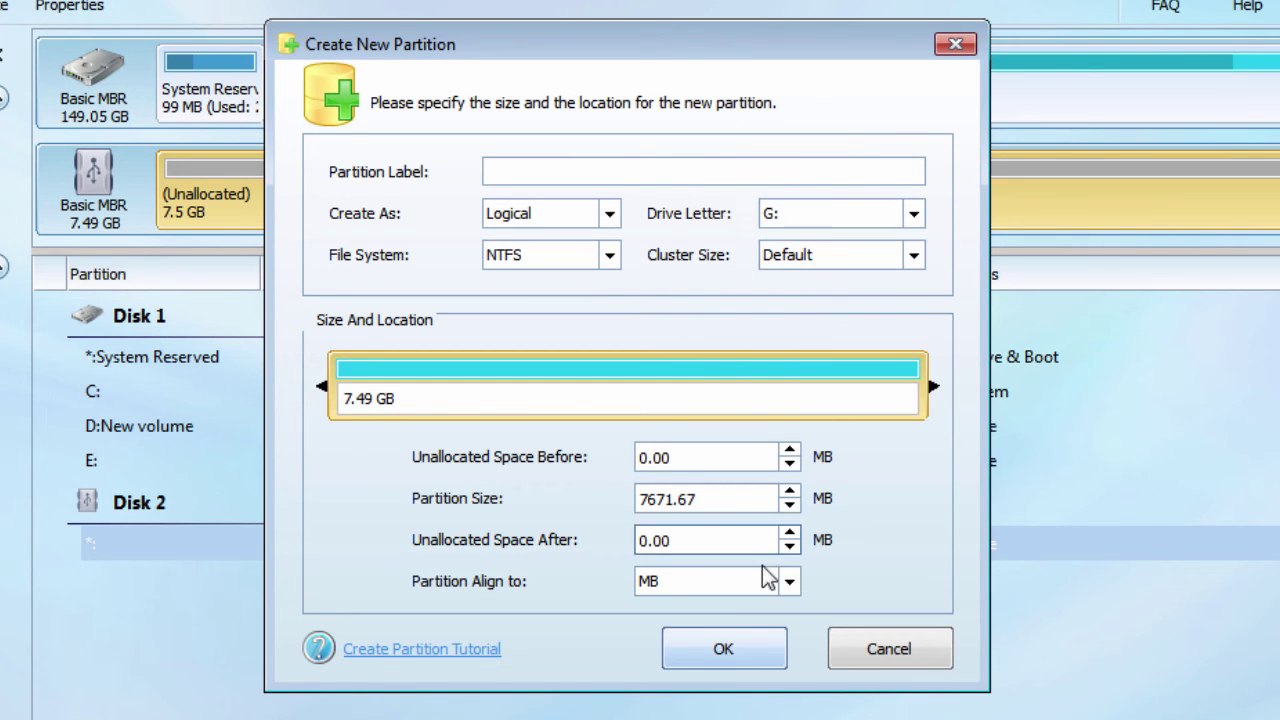
{"action": "left_click", "coordinate": [741, 663]}
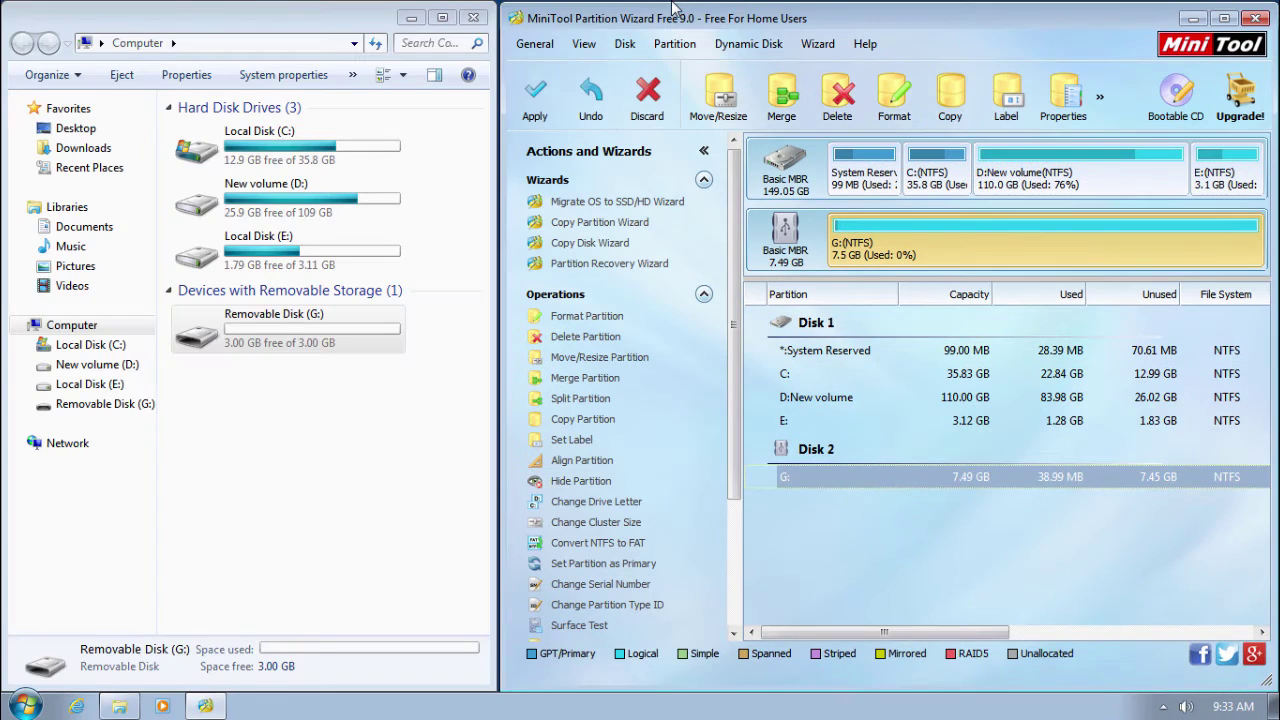
- Apply the pending partition changes to Disk 2, accept the confirmation, and dismiss the completion message
{"action": "left_click", "coordinate": [537, 110]}
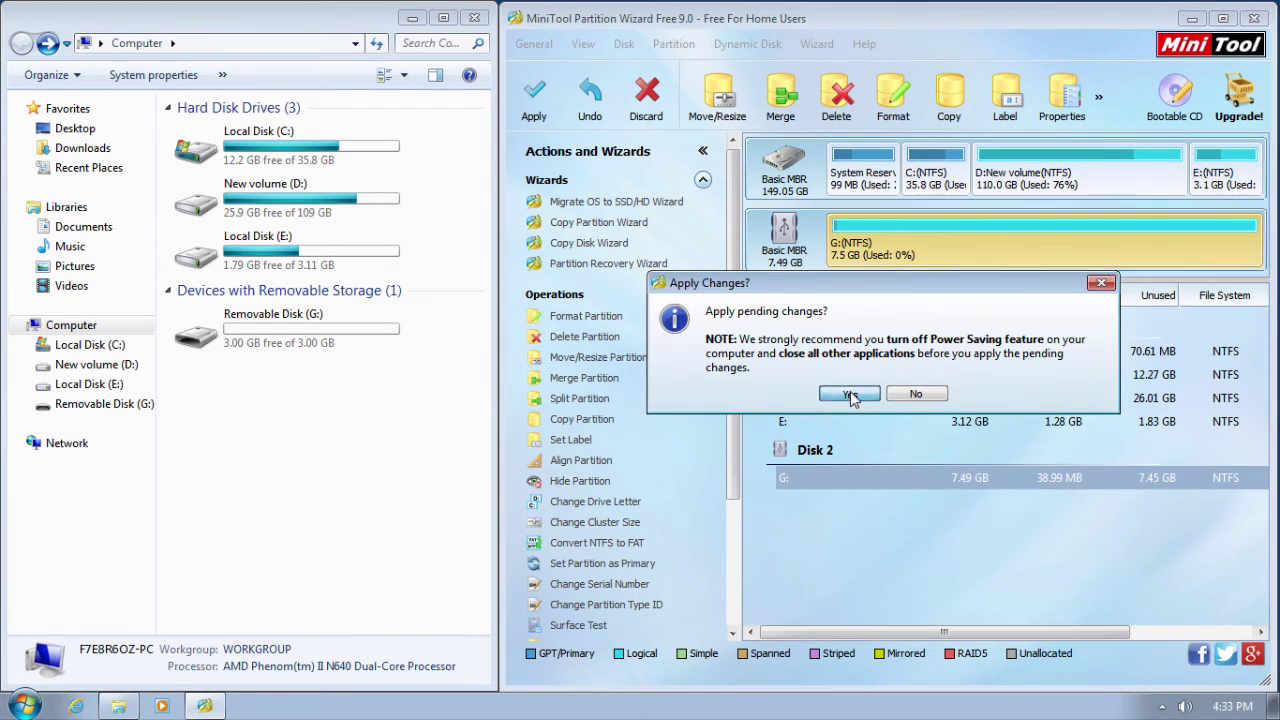
{"action": "left_click", "coordinate": [850, 393]}
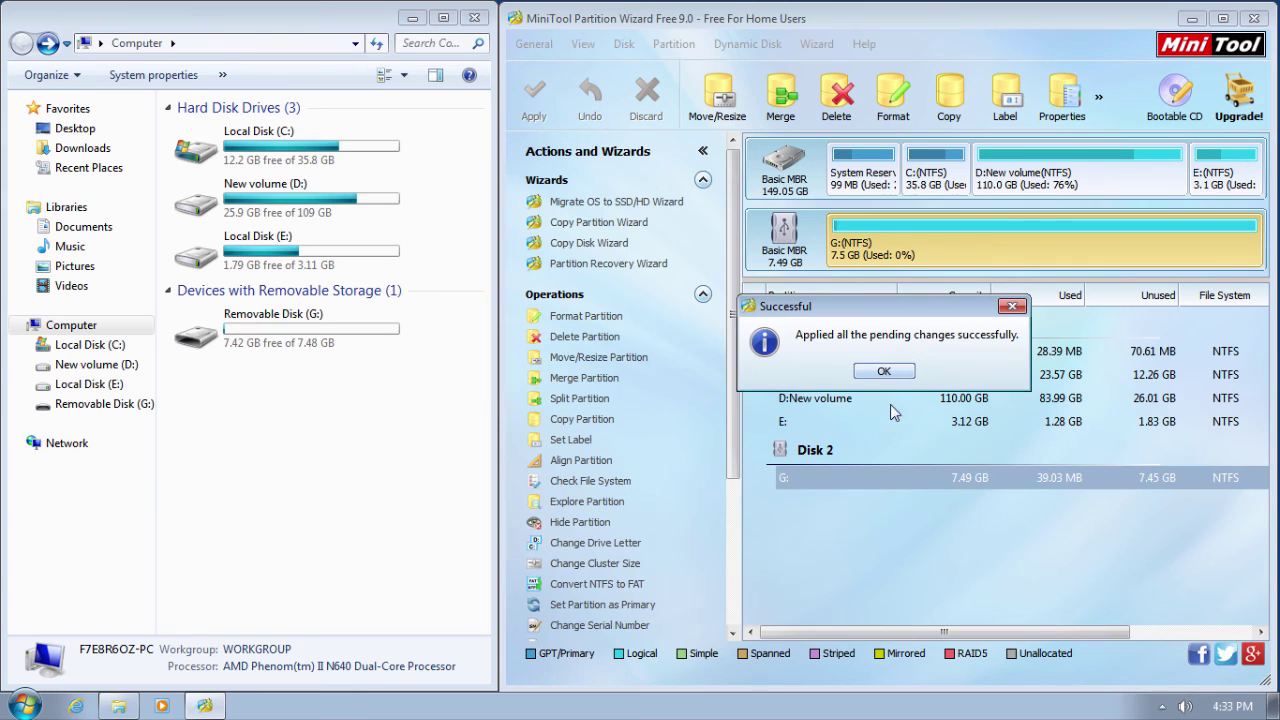
{"action": "left_click", "coordinate": [884, 372]}
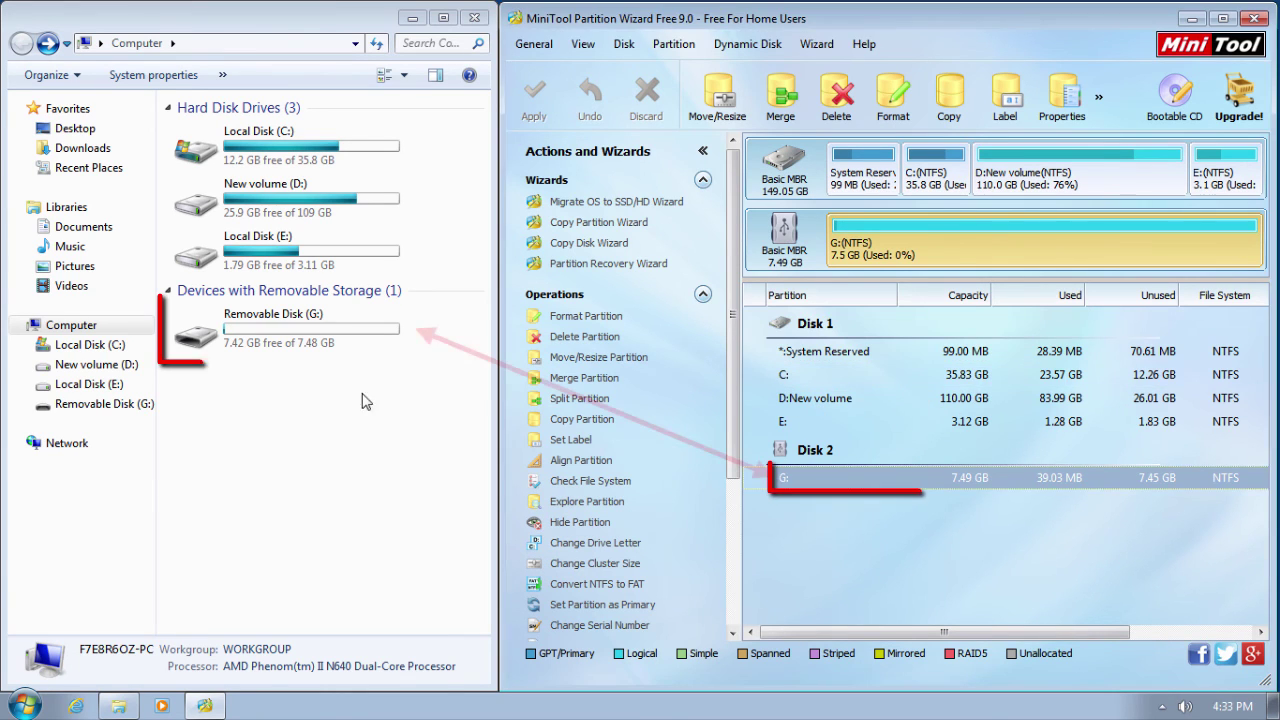
- Check Removable Disk (G:) in the Computer window, and close both that window and MiniTool Partition Wizard
{"action": "left_click", "coordinate": [263, 358]}
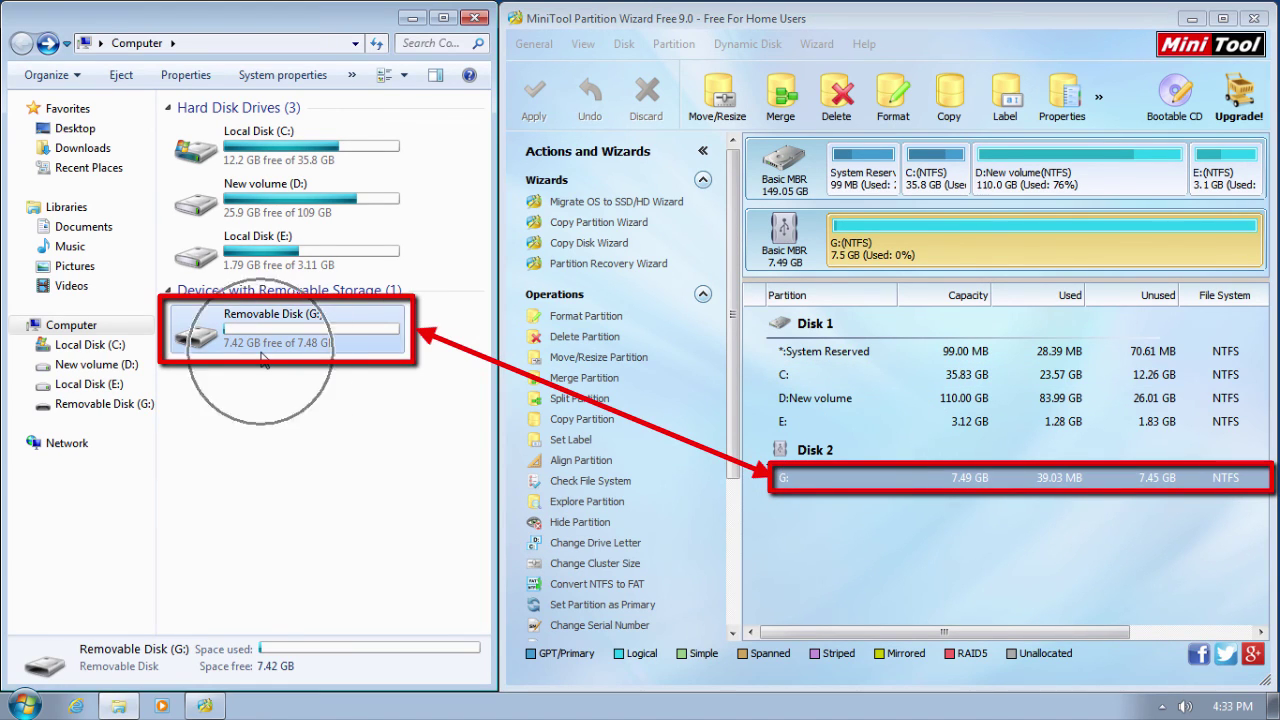
{"action": "left_click", "coordinate": [475, 17]}
{"action": "left_click", "coordinate": [1253, 18]}
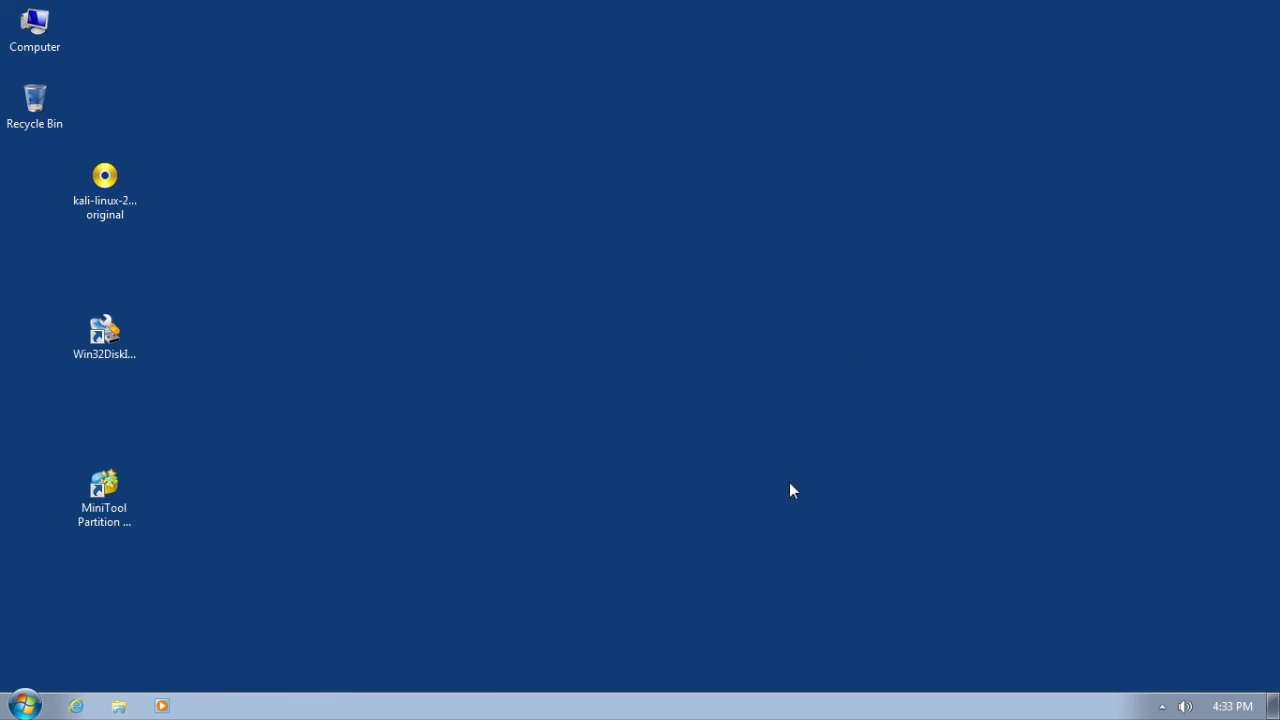